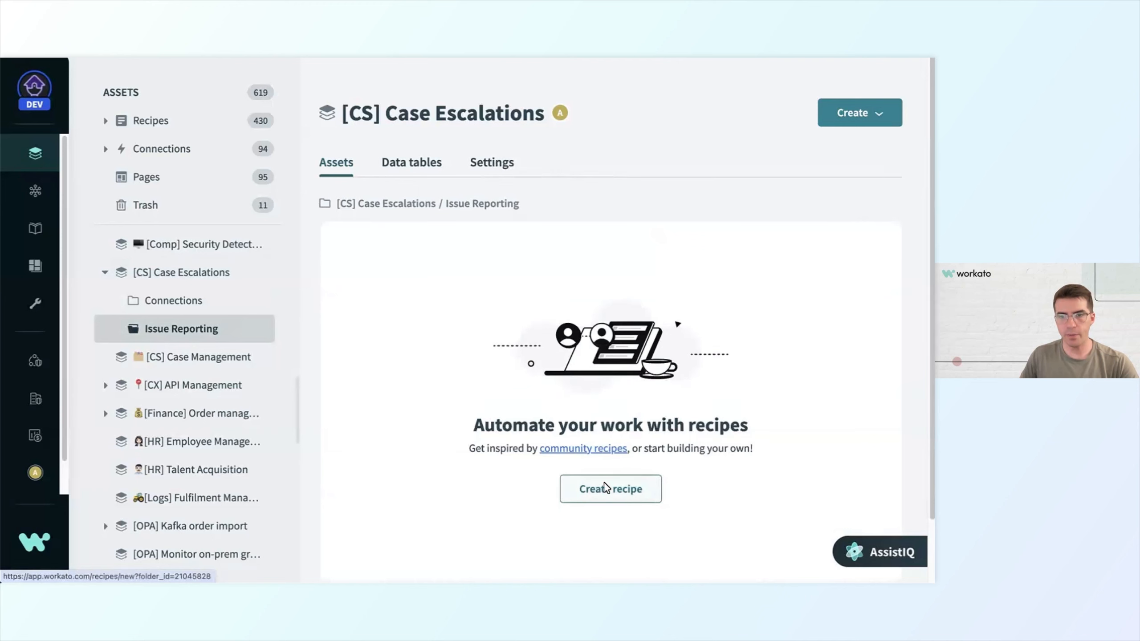
# - Create a recipe named "[CS] REC 001 | Create/update a Jira issue for high priority Salesforce cases" in the Issue Reporting folder and start building it
pyautogui.click(866, 109)
pyautogui.click(838, 150)
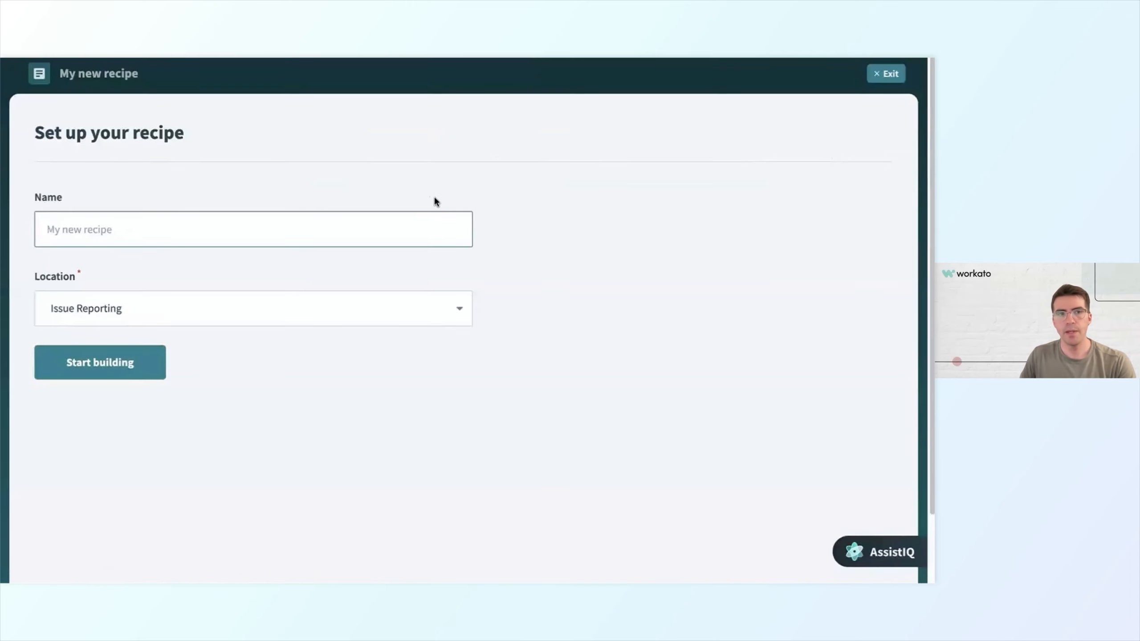
pyautogui.click(367, 239)
pyautogui.write('[CS] REC 001 | Create/update a Jira issue for high priority Salesforce cases')
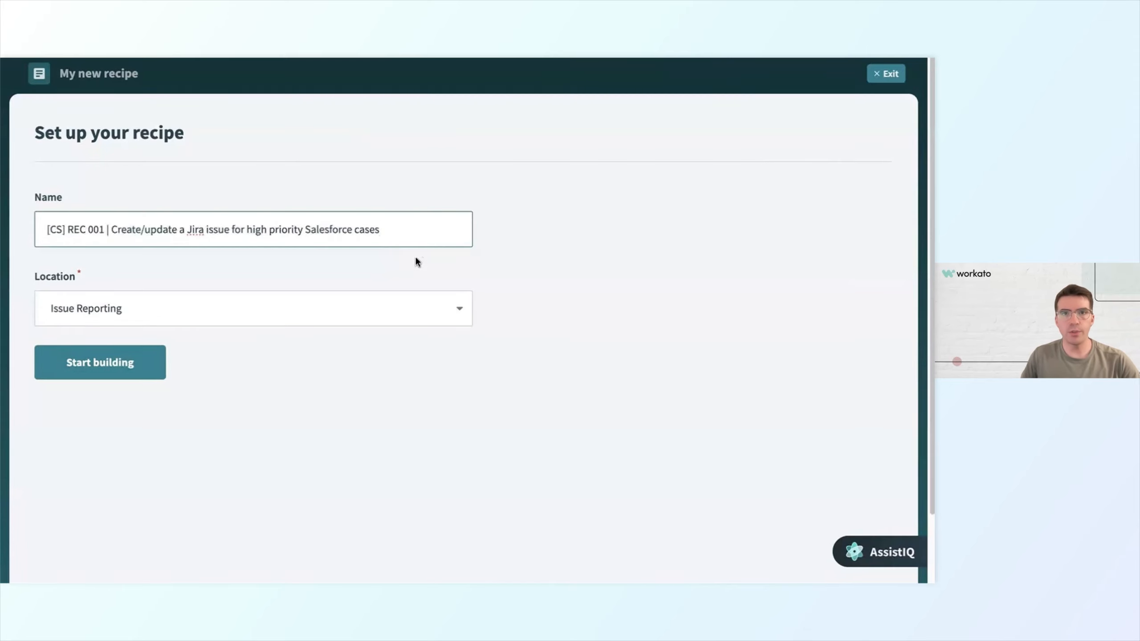
pyautogui.doubleClick(76, 229)
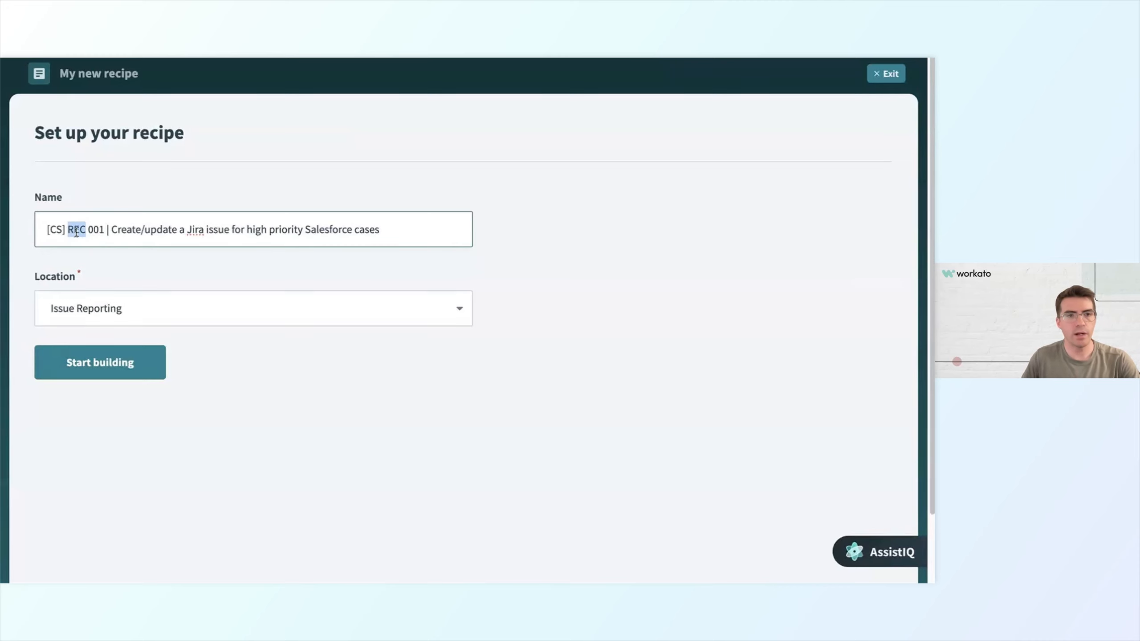
pyautogui.click(93, 232)
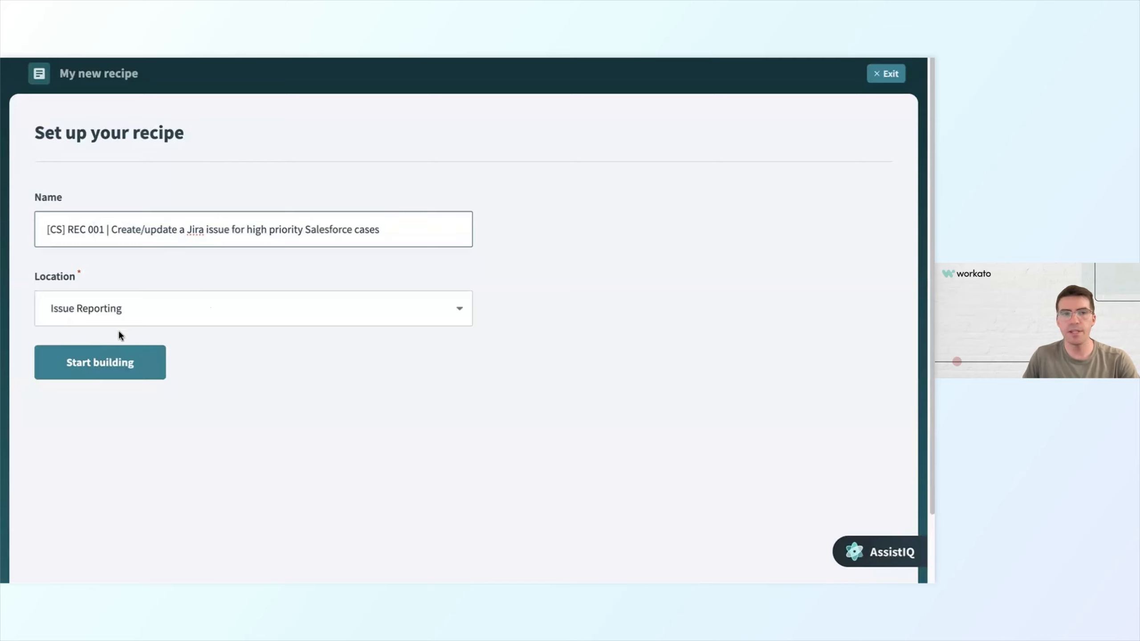
pyautogui.click(148, 361)
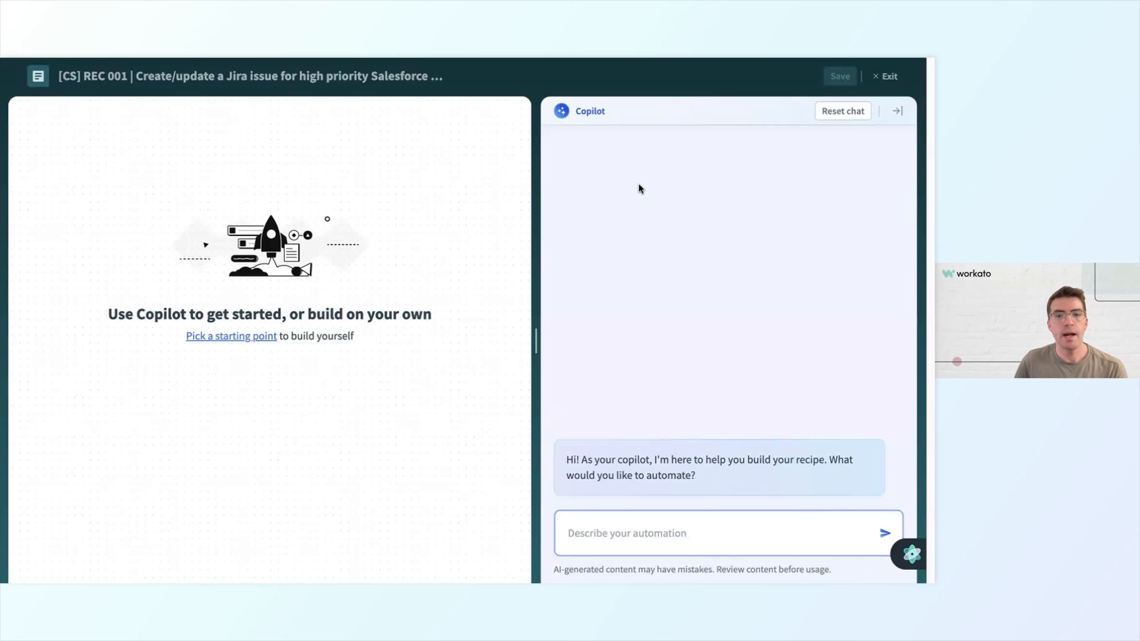
# - Collapse the Copilot chat and choose "Trigger from an app" as the recipe's starting point
pyautogui.click(898, 112)
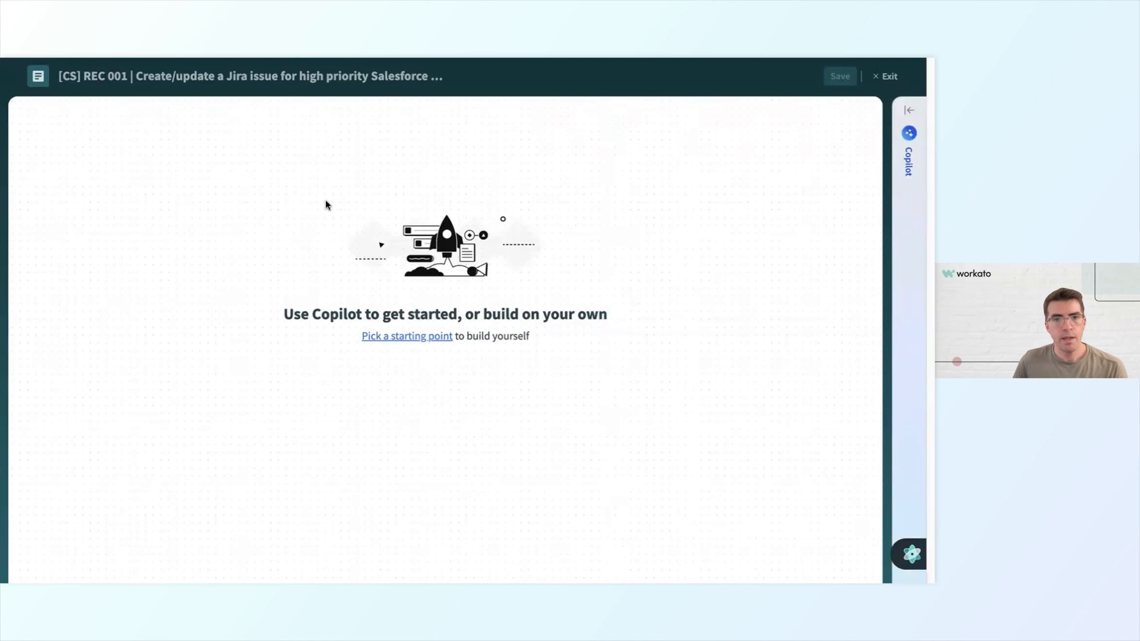
pyautogui.click(422, 340)
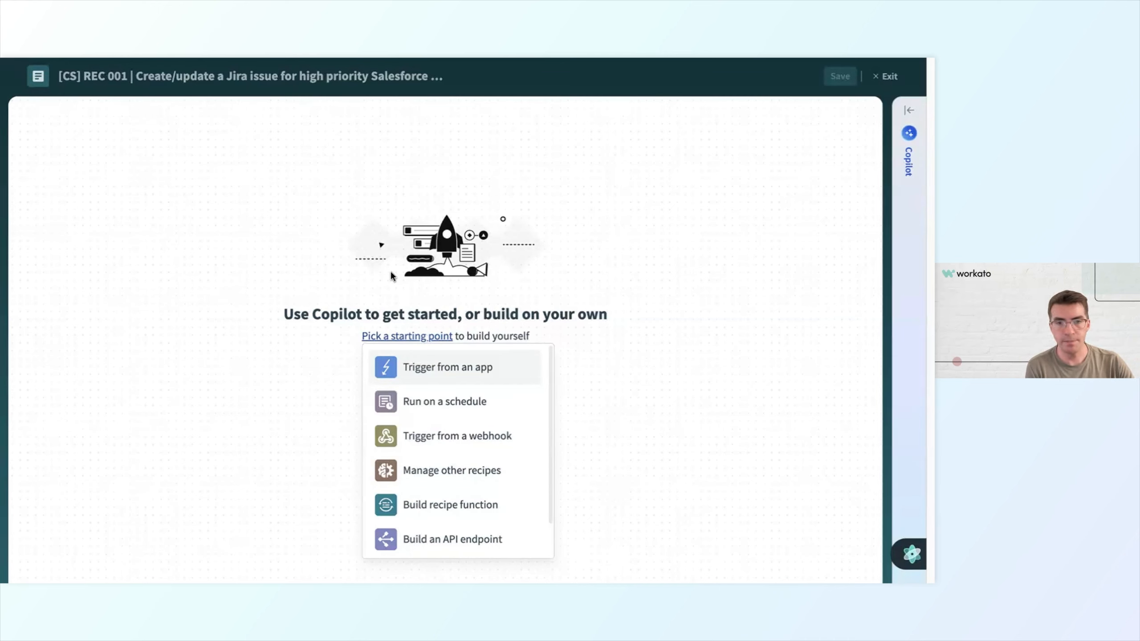
pyautogui.scroll(-1, 454, 399)
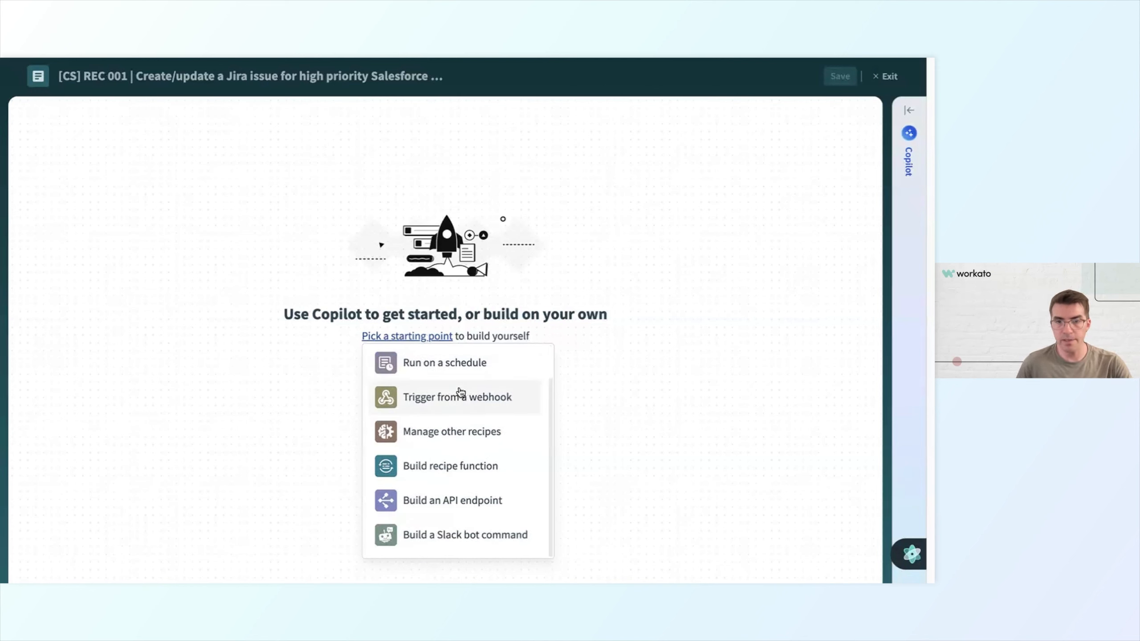
pyautogui.scroll(1, 462, 395)
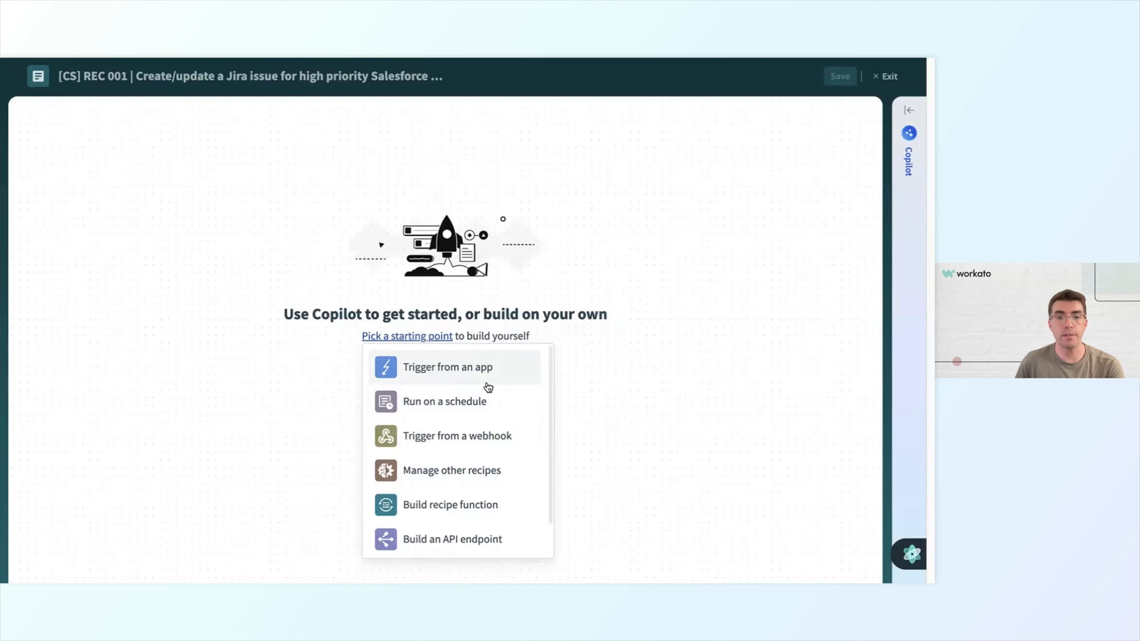
pyautogui.click(451, 374)
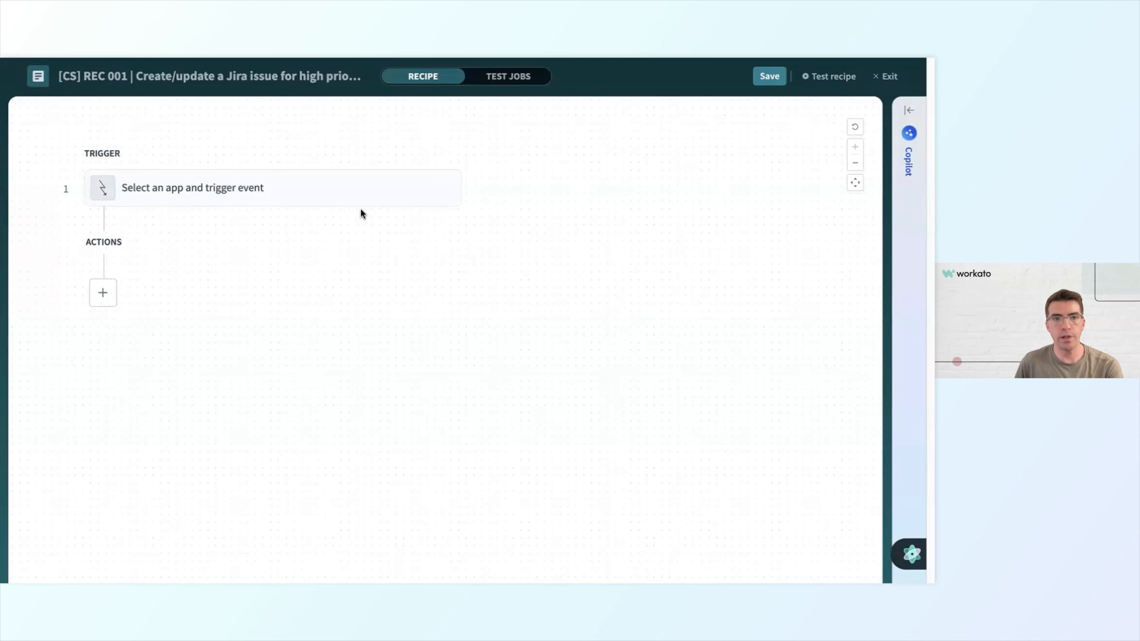
# - Set Salesforce as the app for the recipe's trigger
pyautogui.click(344, 188)
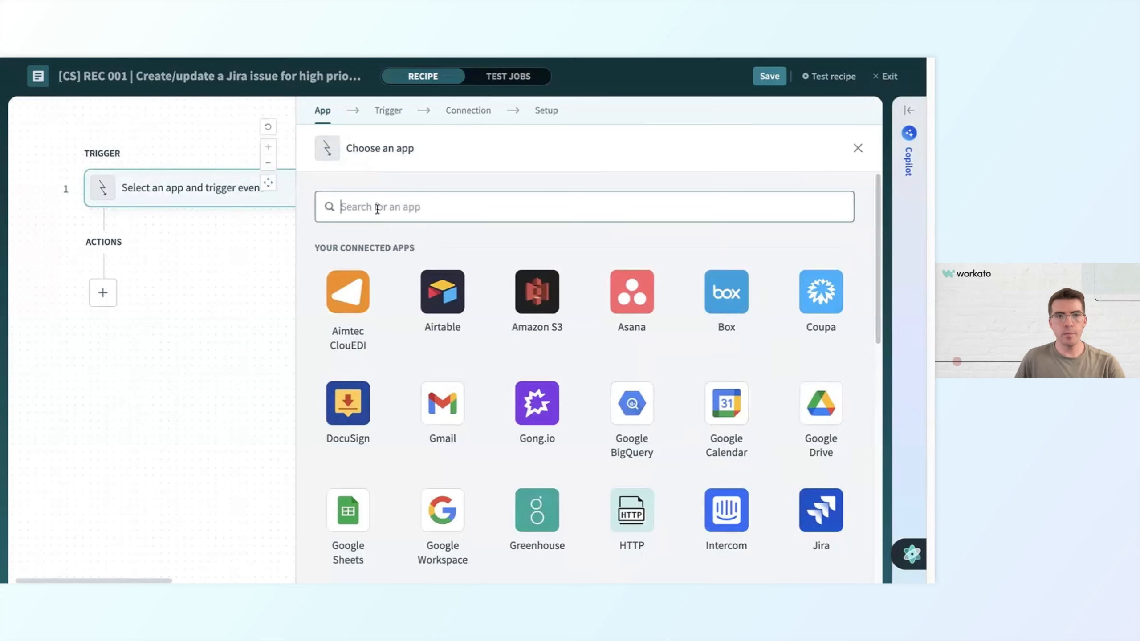
pyautogui.write('salesfo')
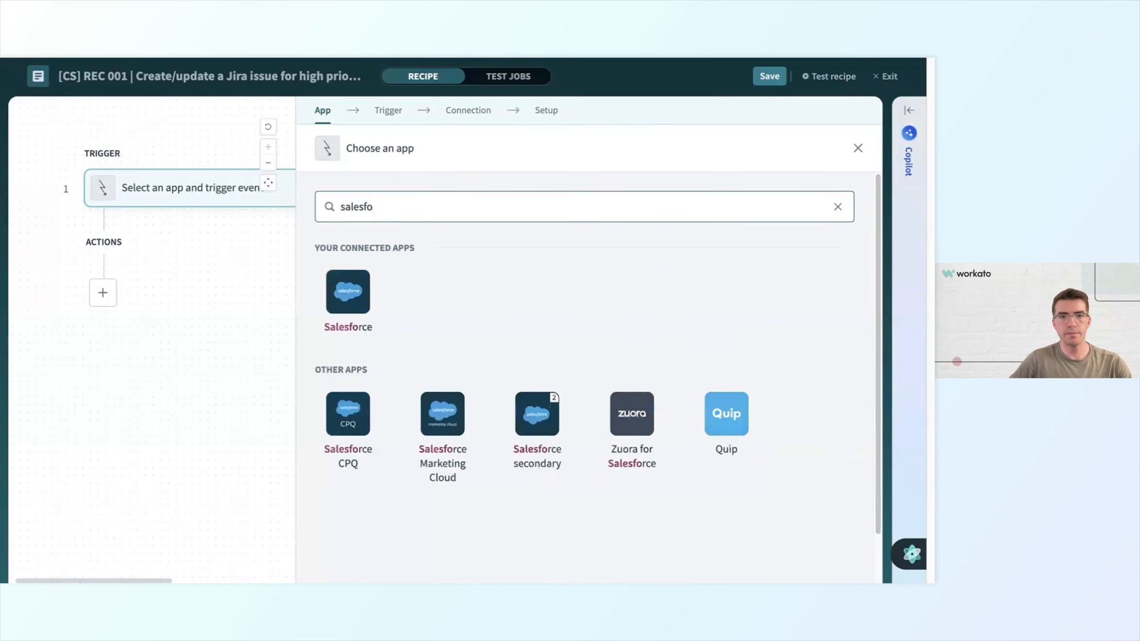
pyautogui.click(342, 309)
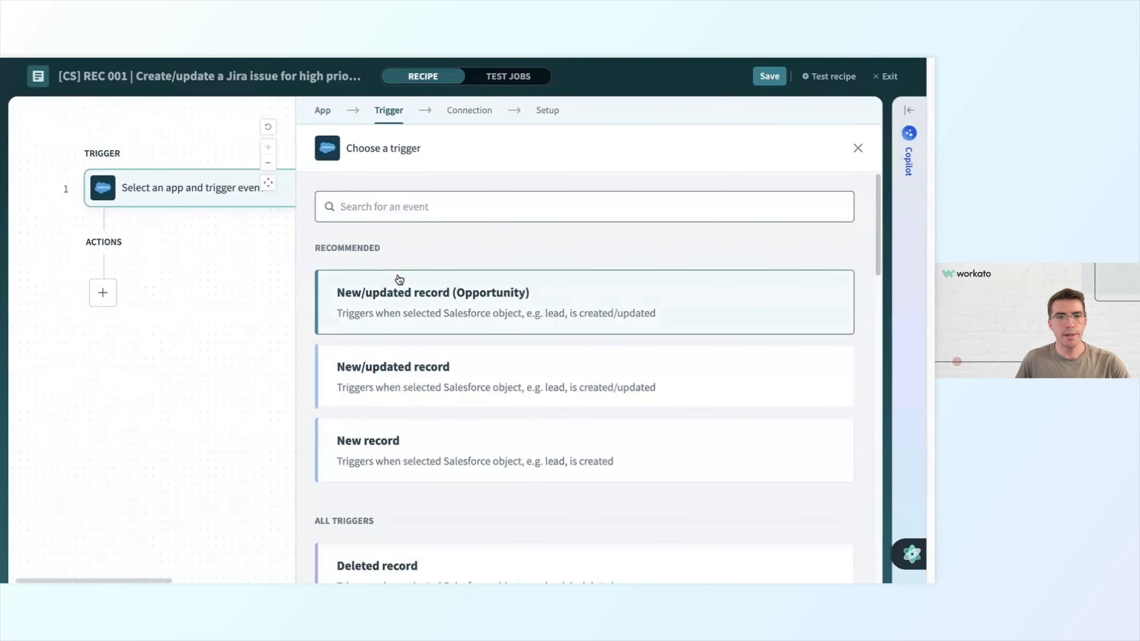
# - Review the available Salesforce triggers, comparing the recommended, real-time, batch, export and scheduled search types
pyautogui.scroll(-1, 401, 281)
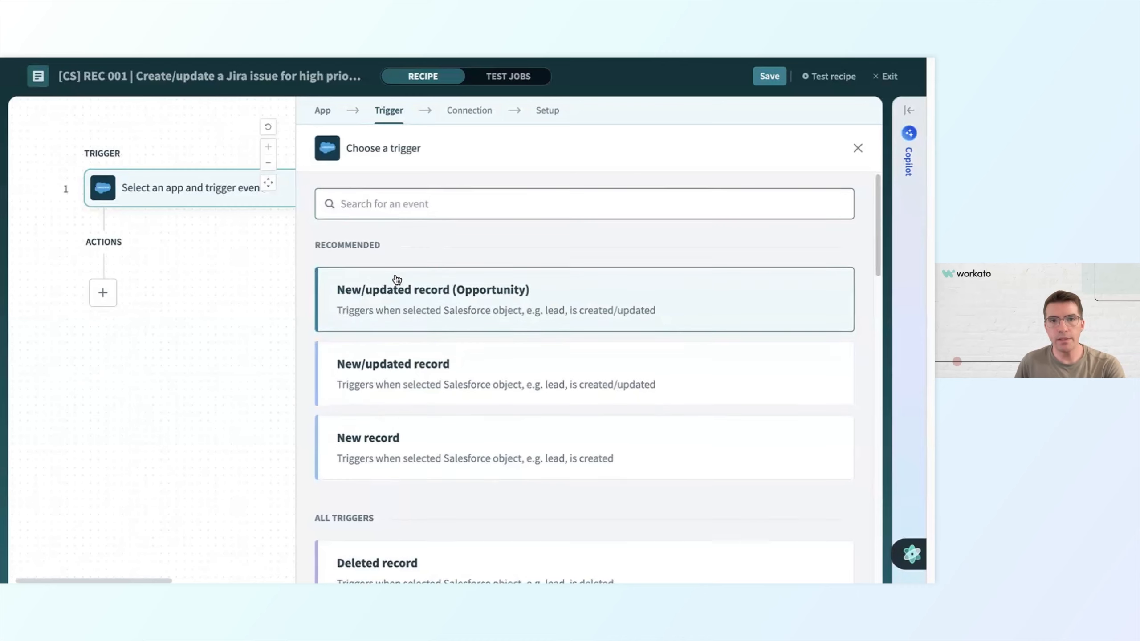
pyautogui.scroll(-1, 400, 282)
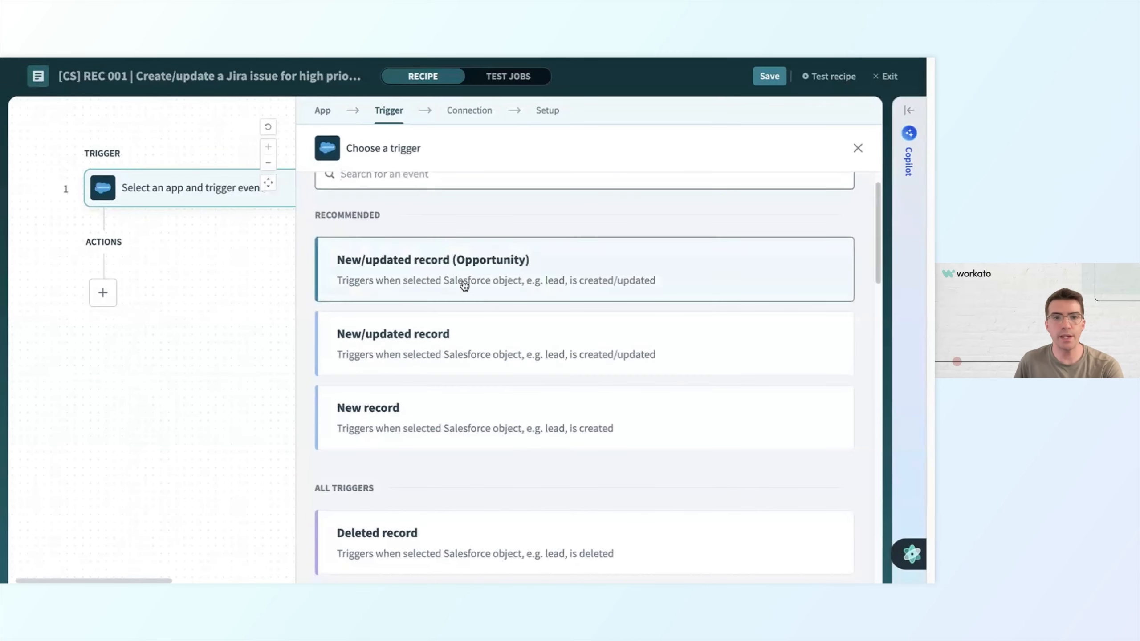
pyautogui.scroll(-2, 505, 328)
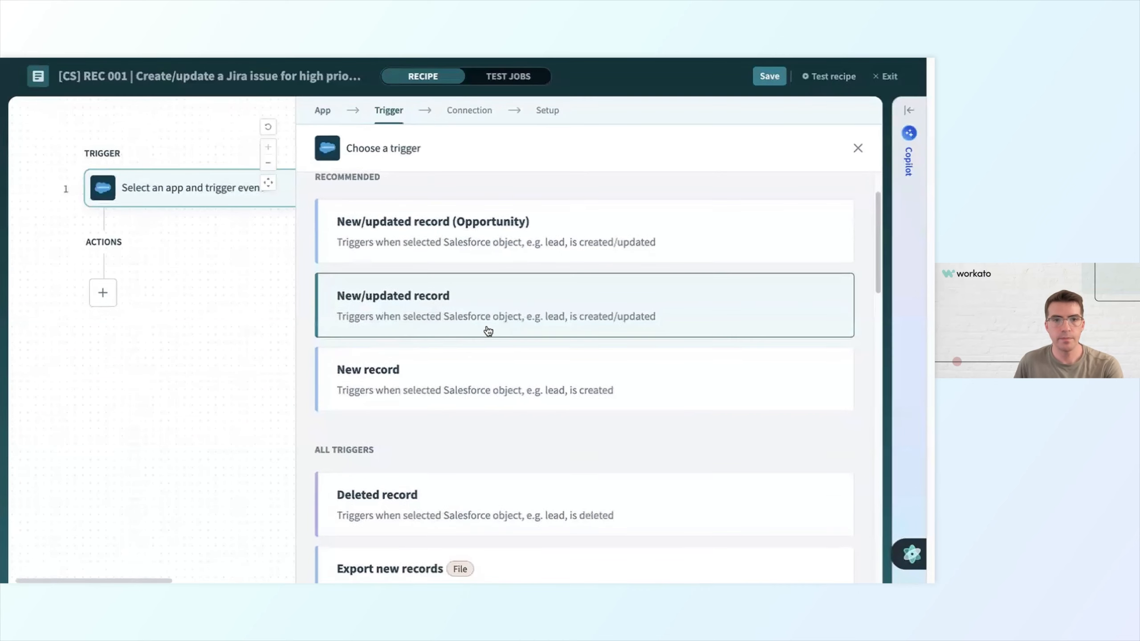
pyautogui.scroll(1, 418, 298)
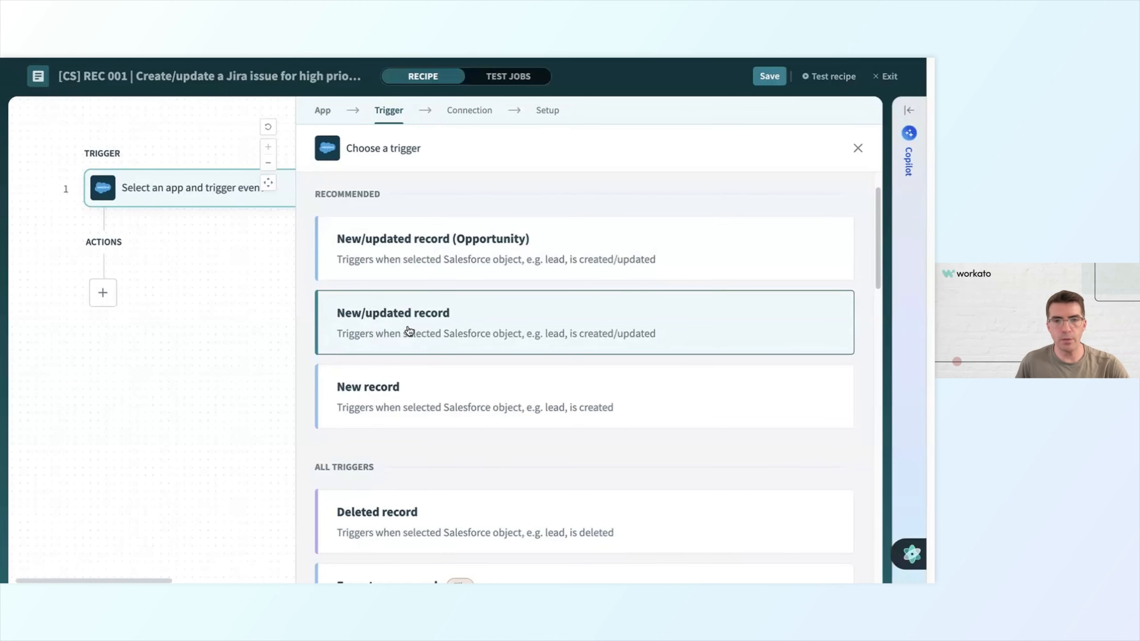
pyautogui.scroll(-1, 409, 331)
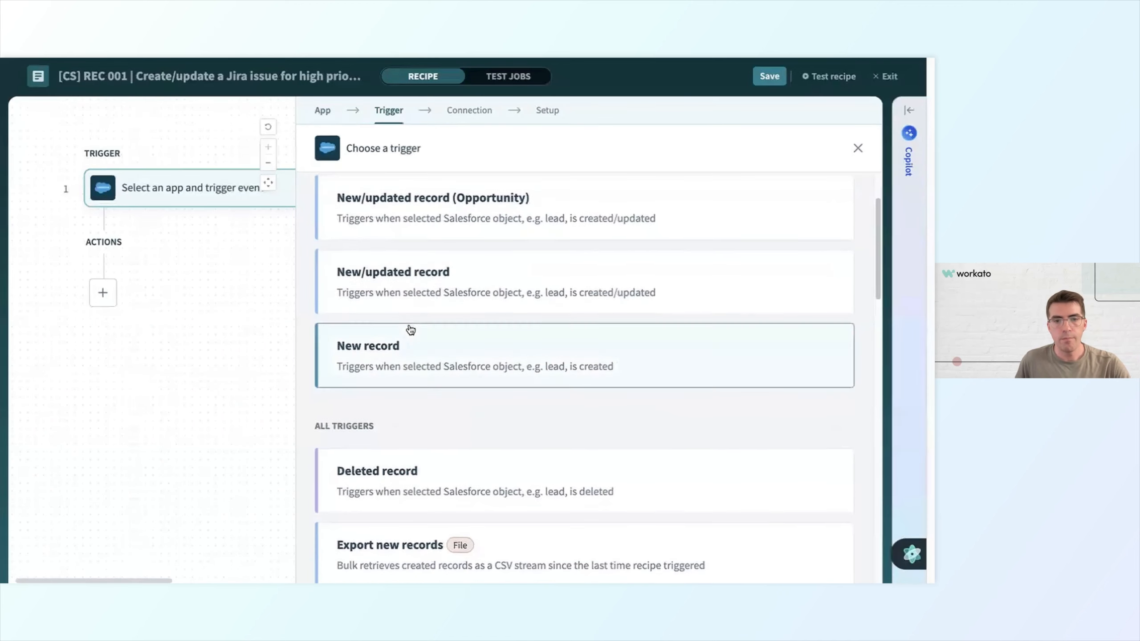
pyautogui.scroll(-3, 413, 332)
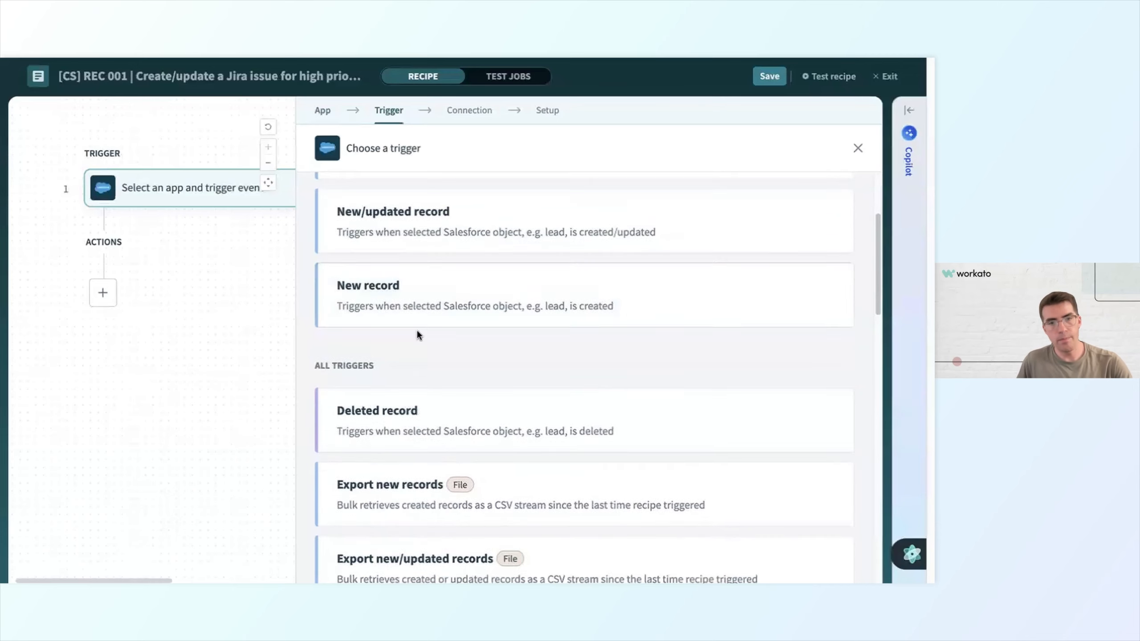
pyautogui.scroll(-2, 420, 337)
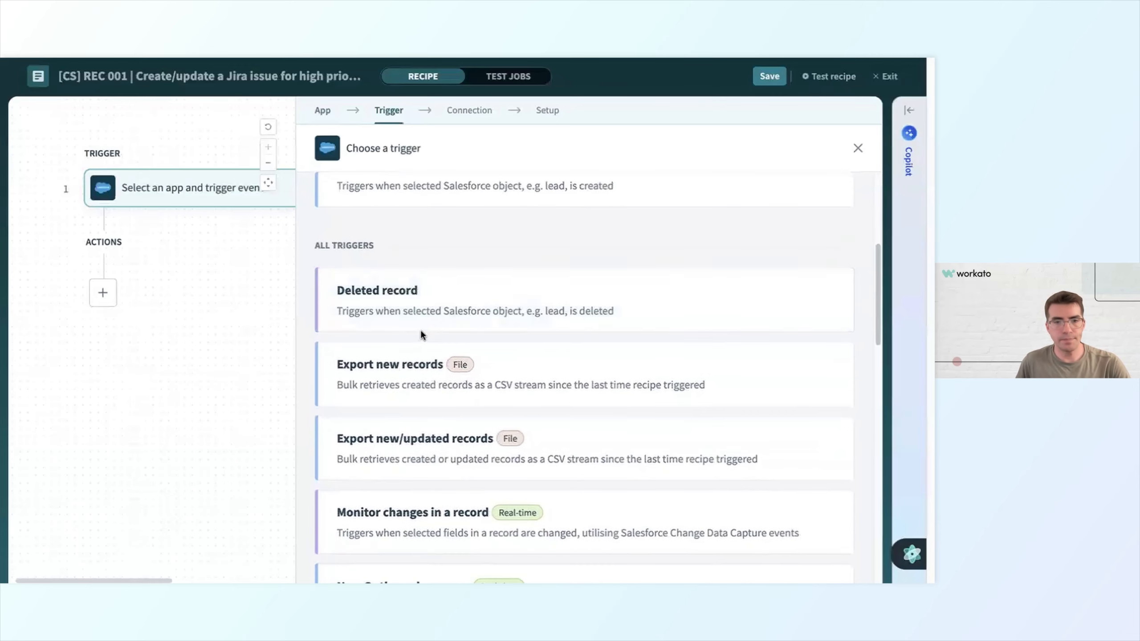
pyautogui.scroll(-3, 424, 336)
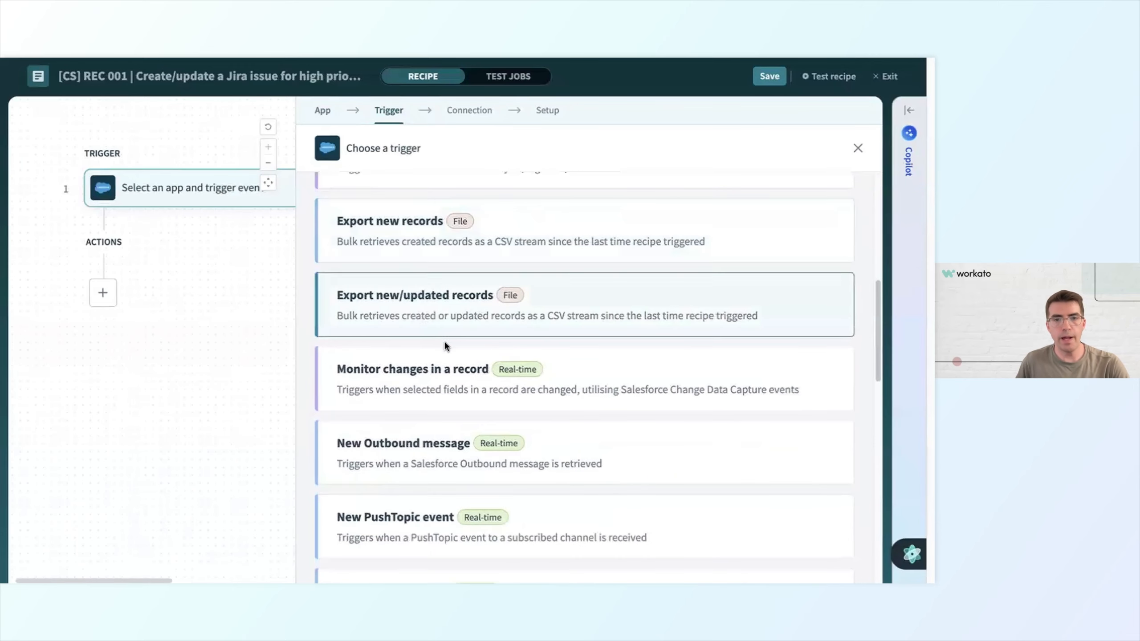
pyautogui.scroll(-1, 449, 348)
pyautogui.scroll(-2, 467, 359)
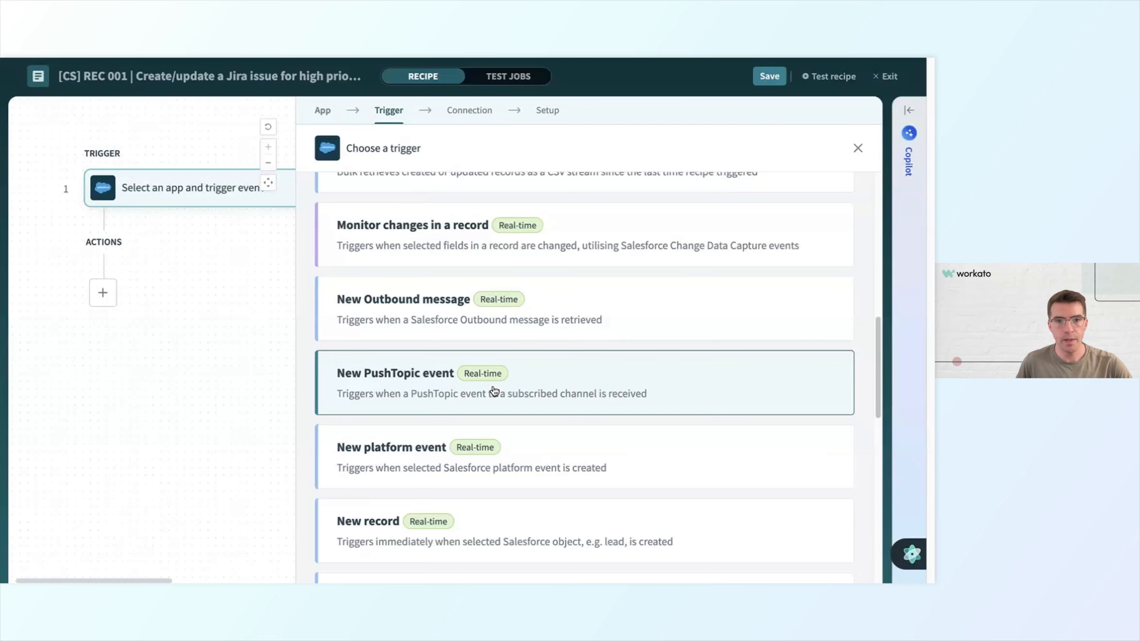
pyautogui.scroll(-2, 494, 390)
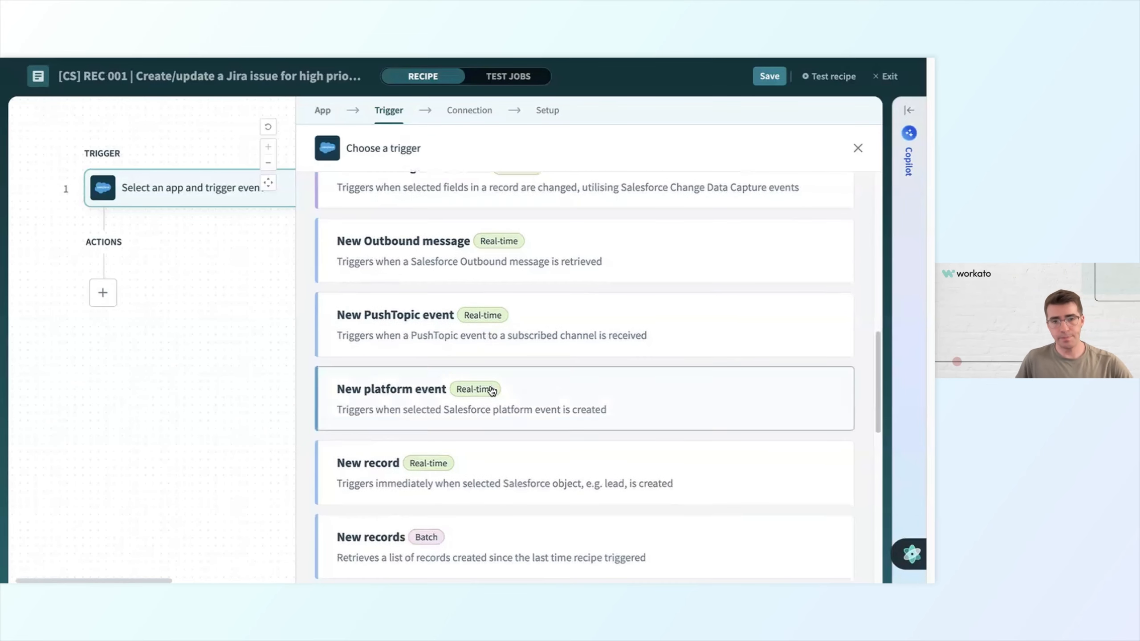
pyautogui.scroll(-5, 492, 390)
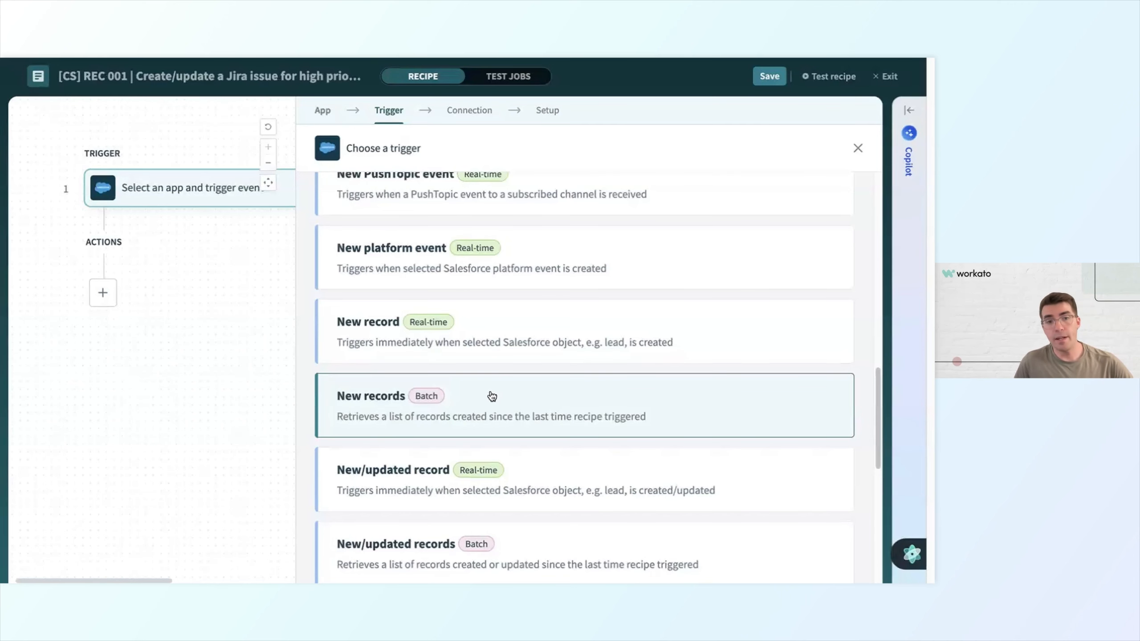
pyautogui.scroll(-3, 493, 396)
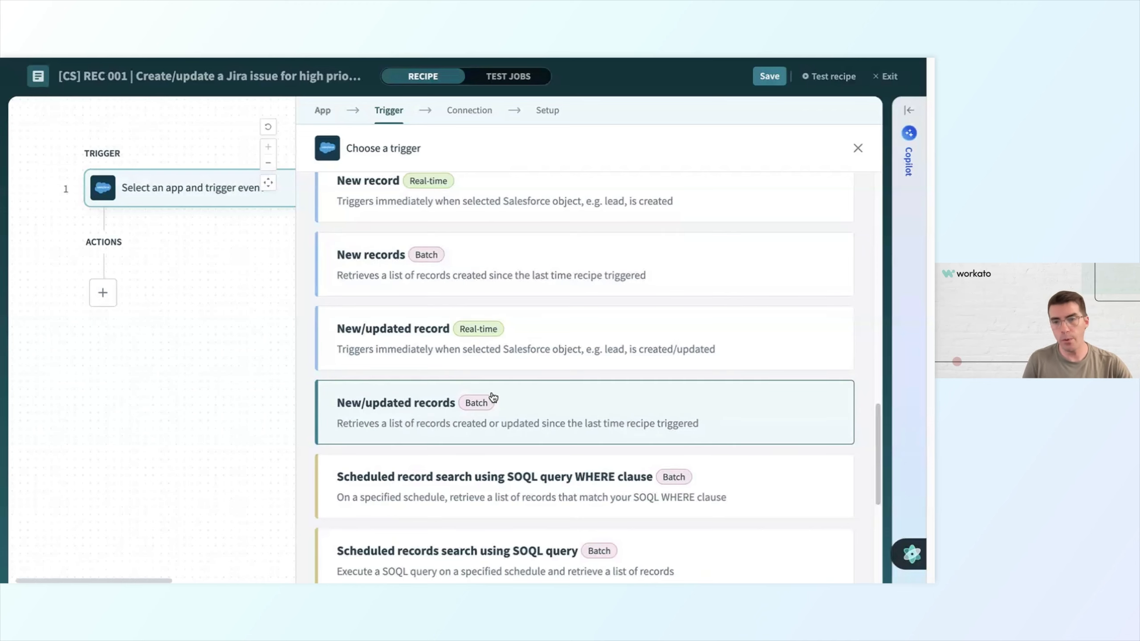
pyautogui.scroll(-5, 493, 397)
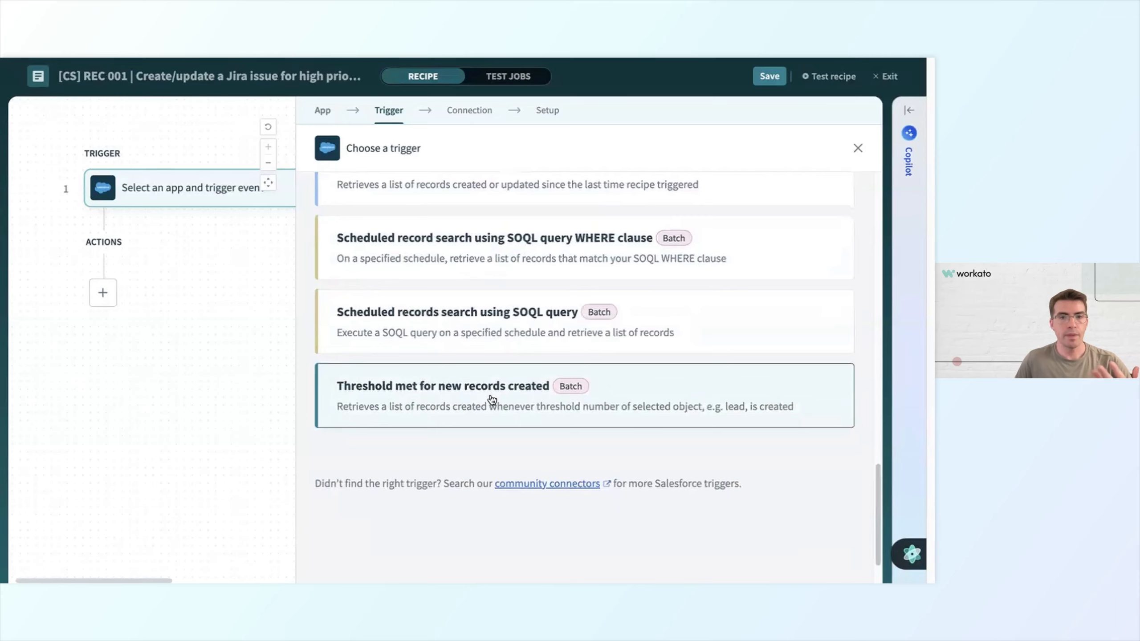
pyautogui.scroll(15, 493, 397)
pyautogui.scroll(10, 471, 399)
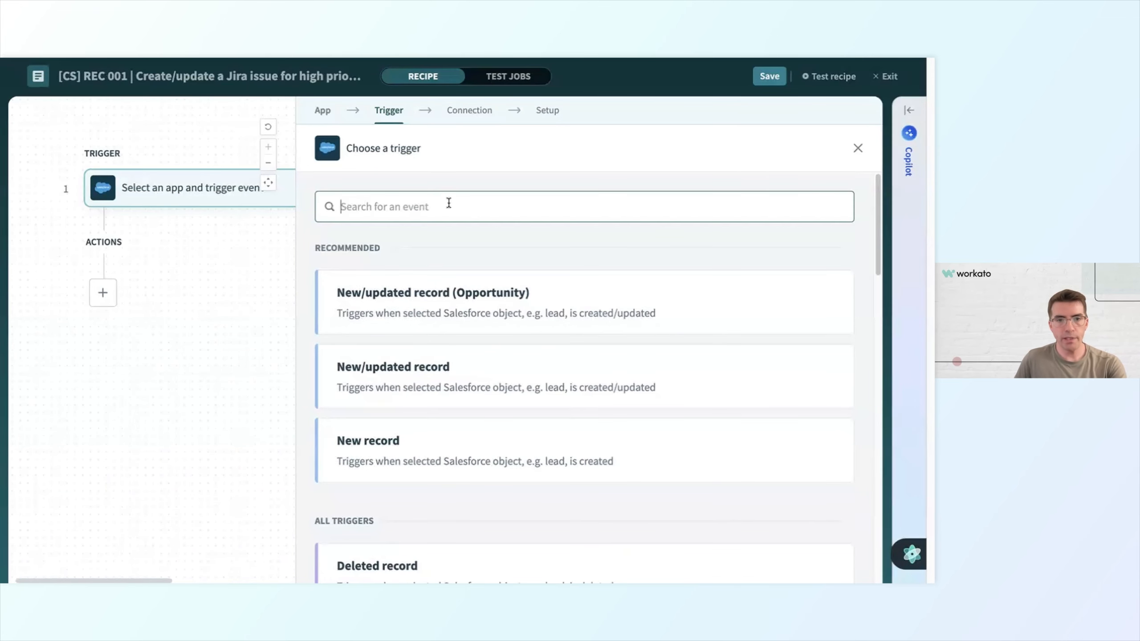
# - Choose the recommended "New/updated record" trigger and connect it through "Salesforce - IDEA Lifestyle Integration User"
pyautogui.click(530, 367)
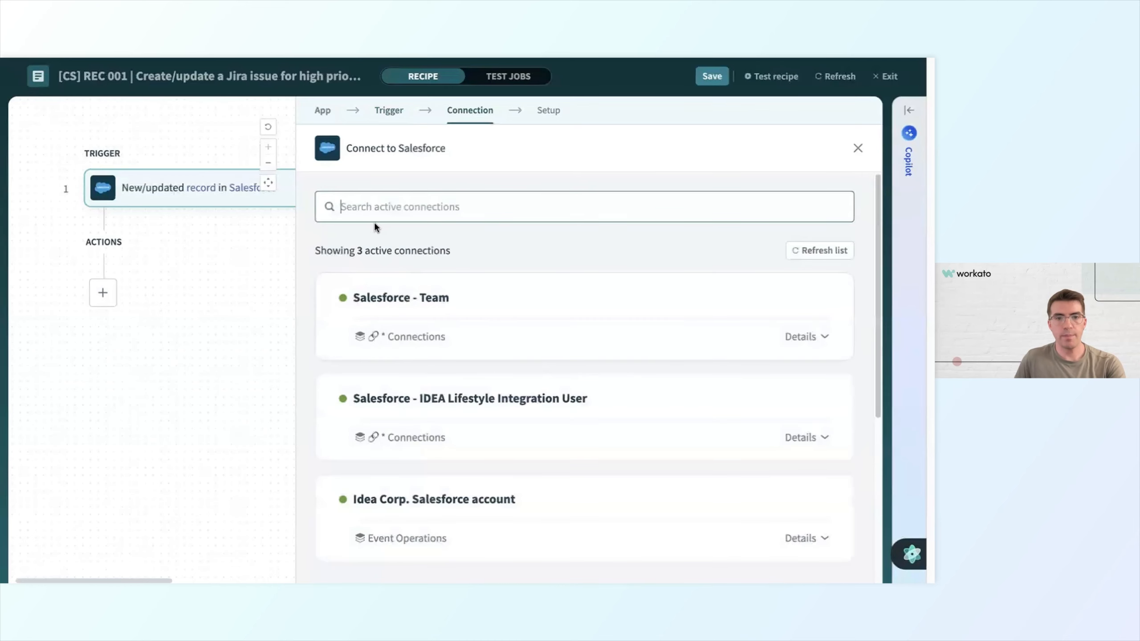
pyautogui.click(556, 418)
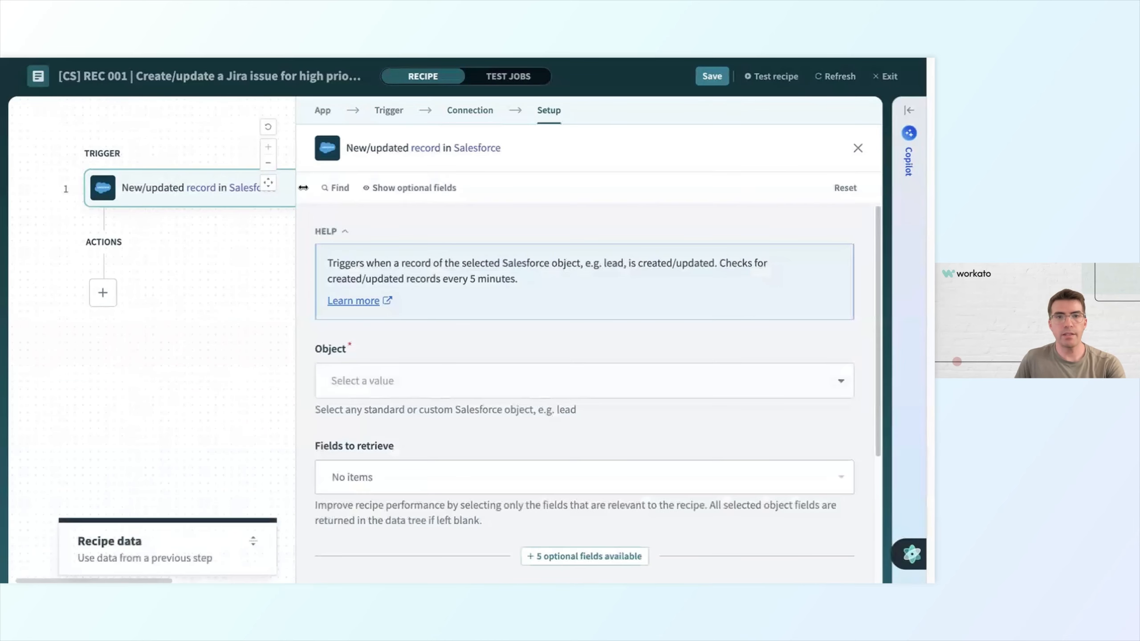
# - Set the Salesforce trigger's object to Case
pyautogui.click(429, 381)
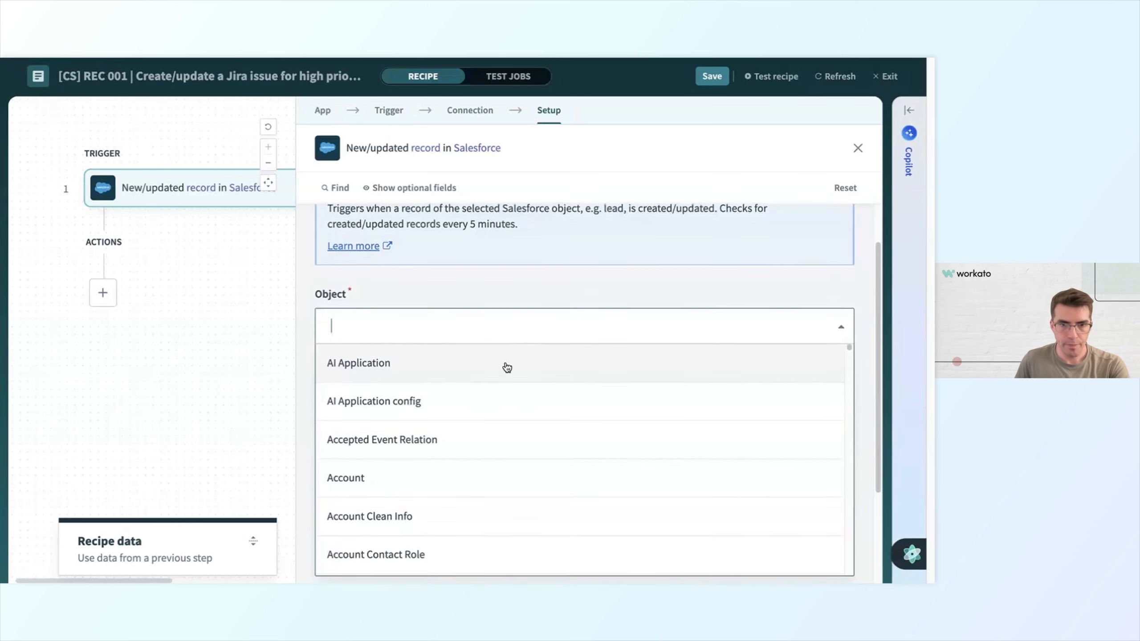
pyautogui.scroll(-1, 546, 400)
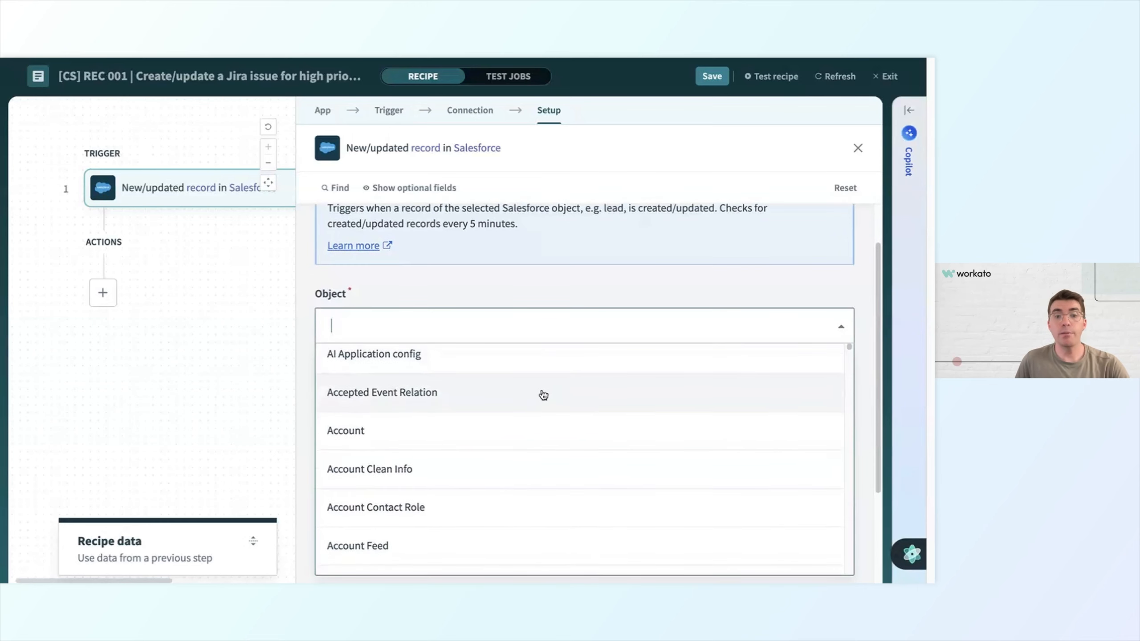
pyautogui.scroll(-2, 544, 397)
pyautogui.scroll(-1, 544, 395)
pyautogui.write('case')
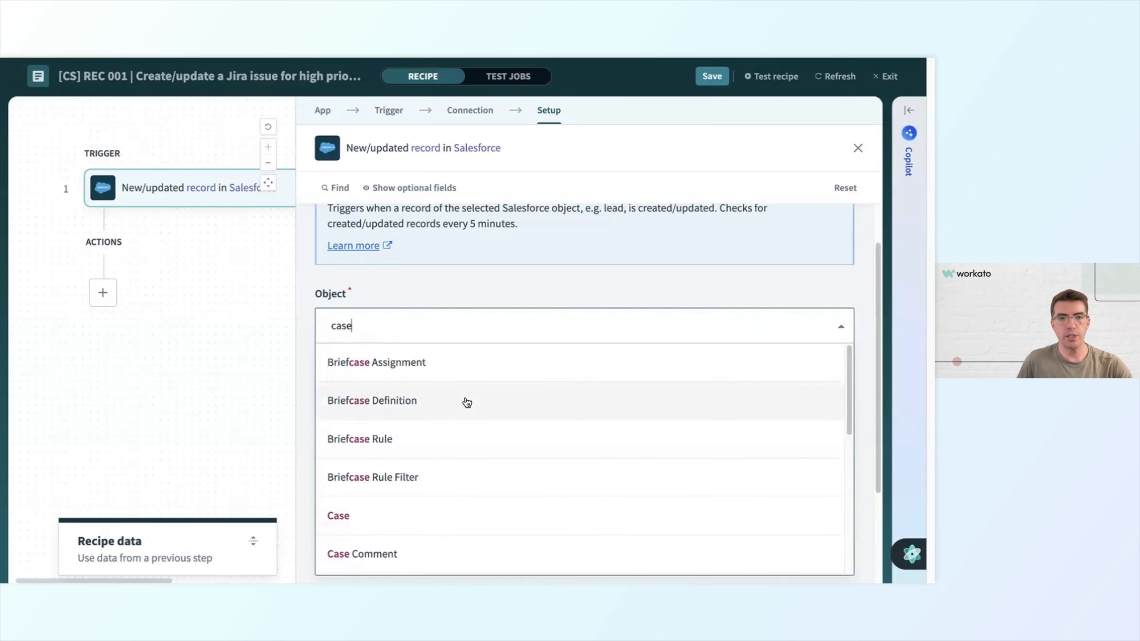
pyautogui.click(516, 502)
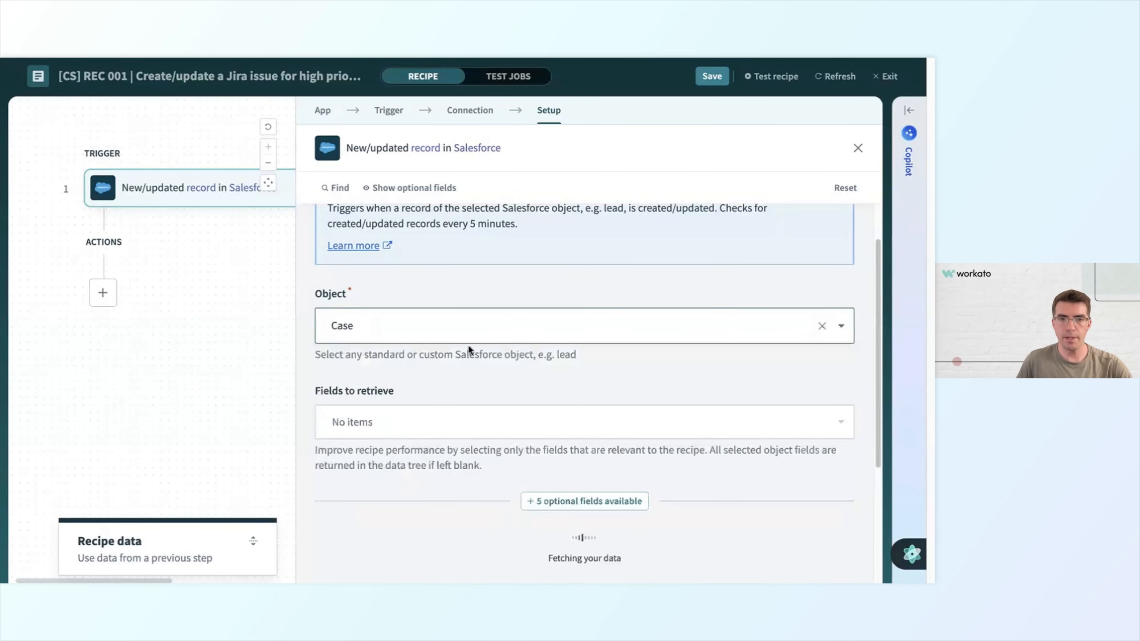
# - Review the Case fields offered under Fields to retrieve, leaving the selection blank
pyautogui.scroll(-2, 408, 335)
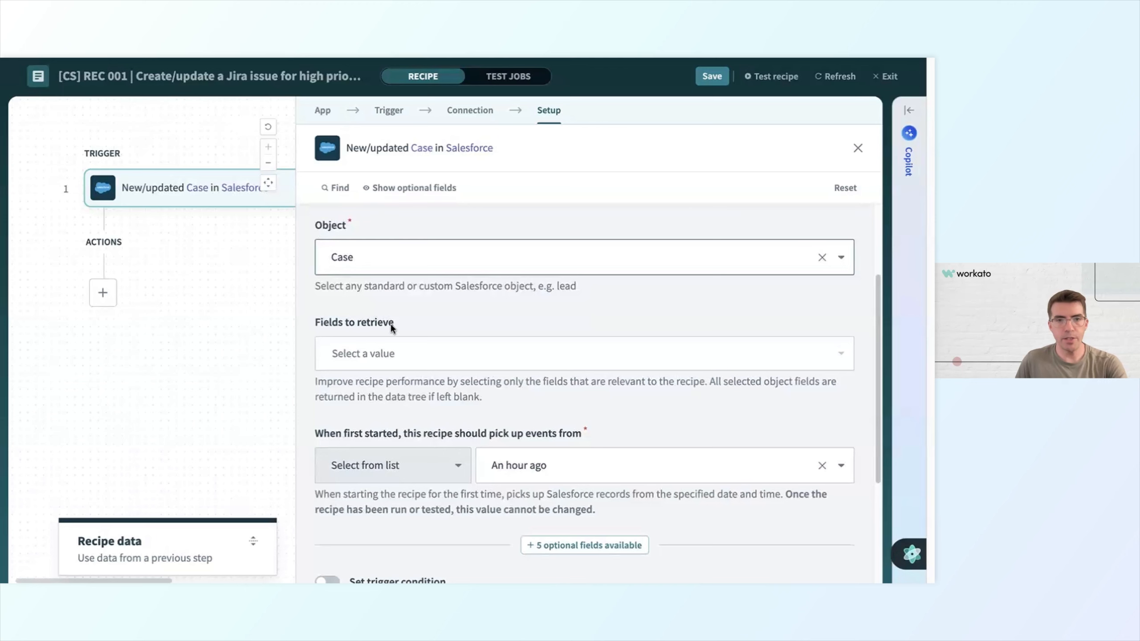
pyautogui.click(394, 349)
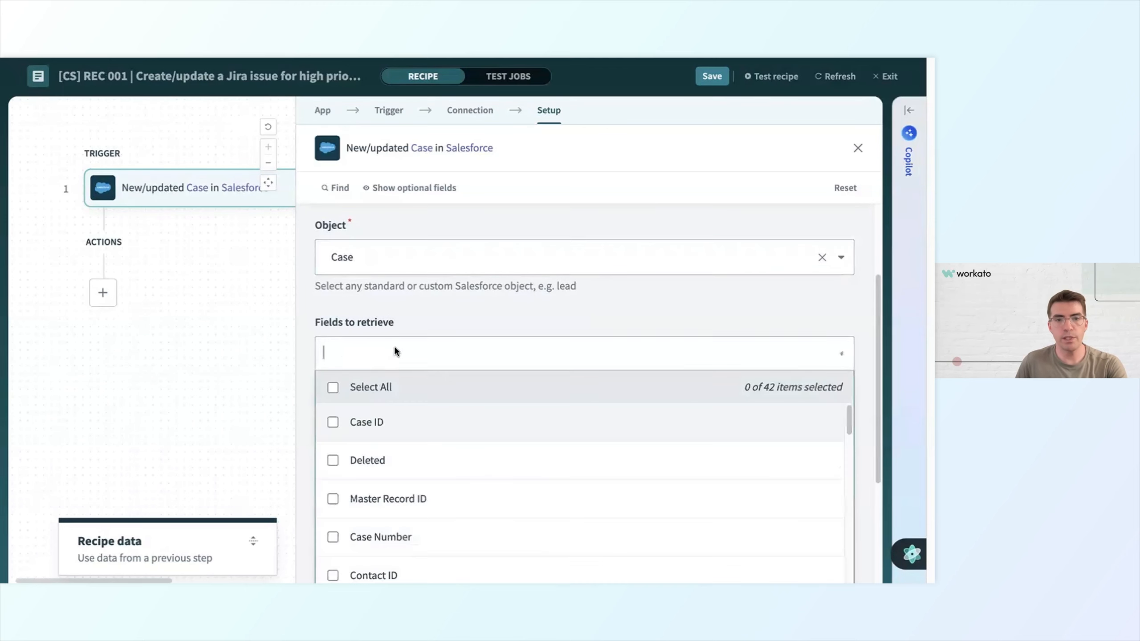
pyautogui.scroll(-2, 400, 303)
pyautogui.scroll(-6, 429, 357)
pyautogui.scroll(-3, 440, 365)
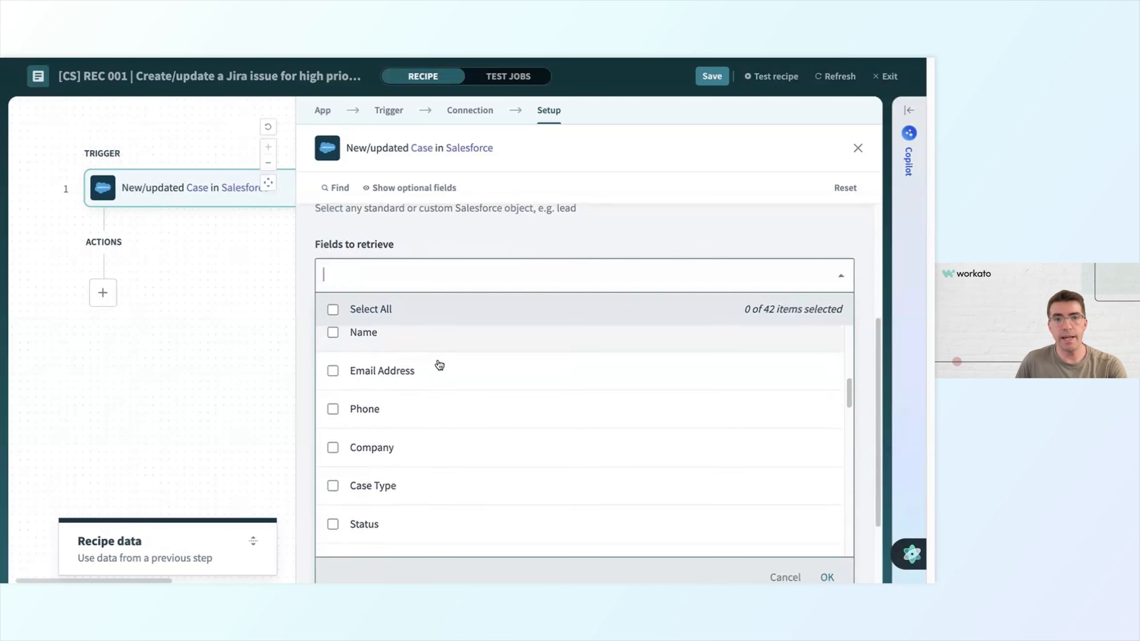
pyautogui.scroll(-3, 439, 370)
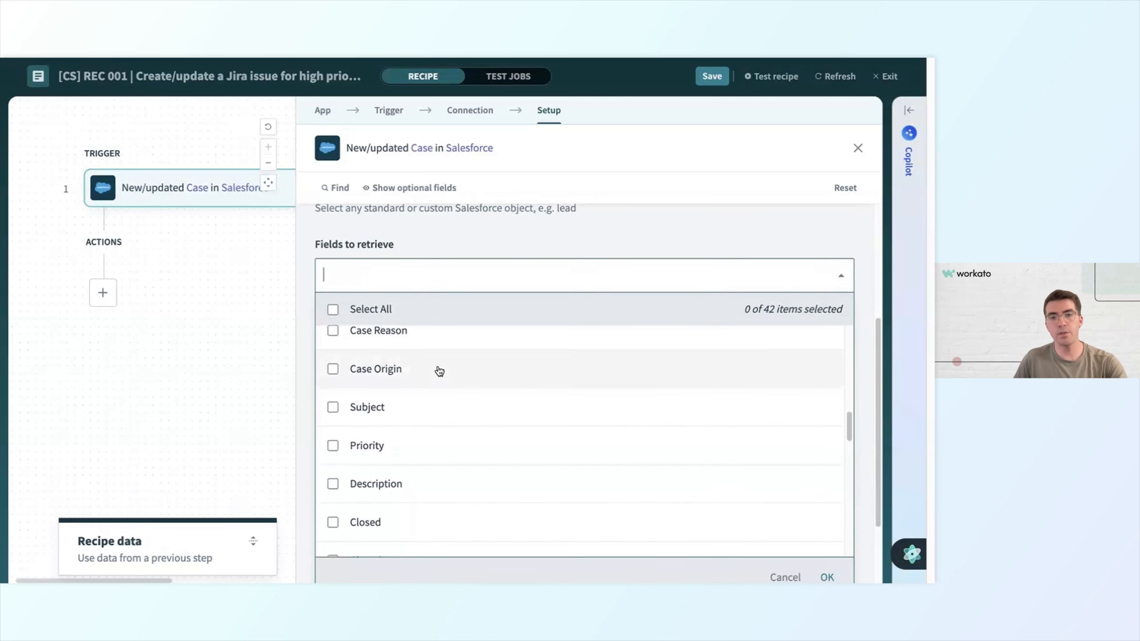
pyautogui.scroll(-3, 440, 368)
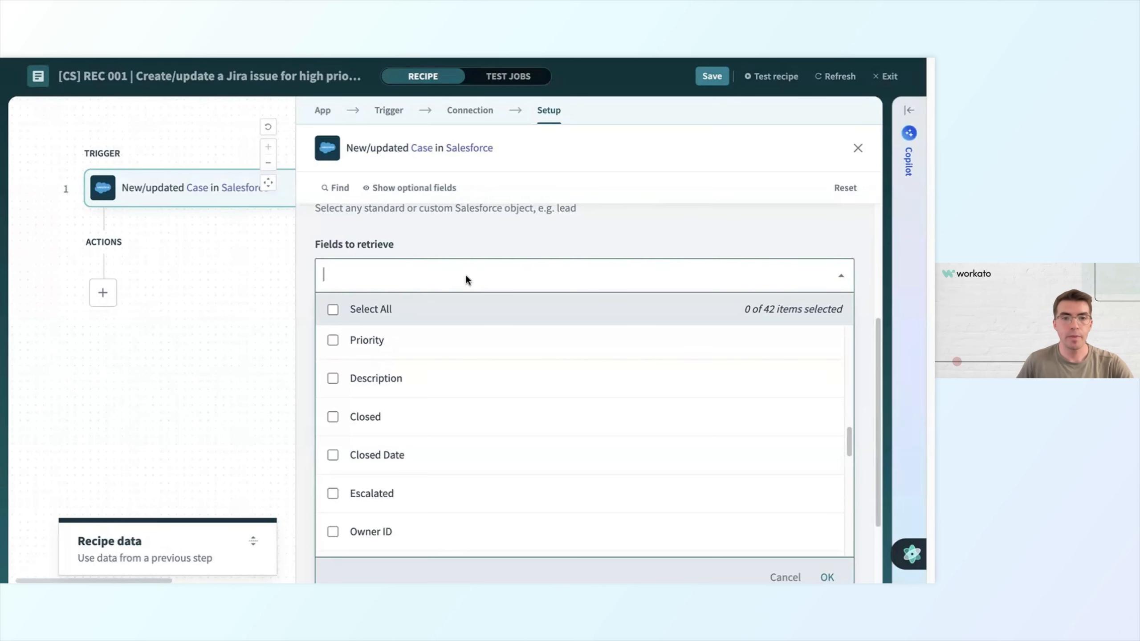
pyautogui.click(462, 243)
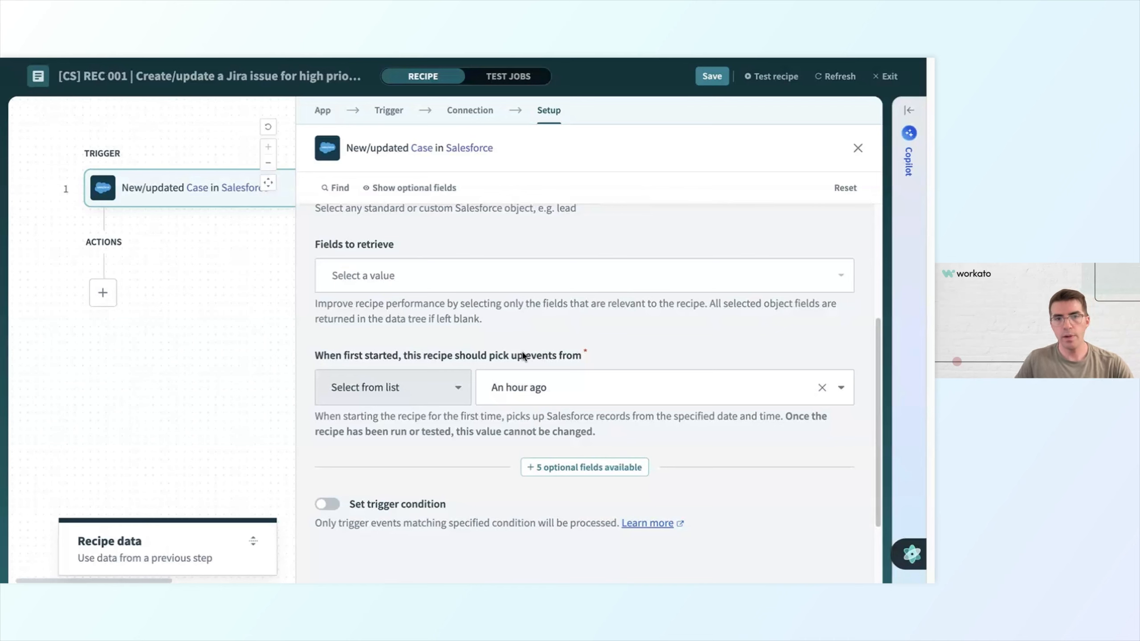
# - Examine the start-time choices and input modes for when the recipe should first pick up events
pyautogui.click(604, 372)
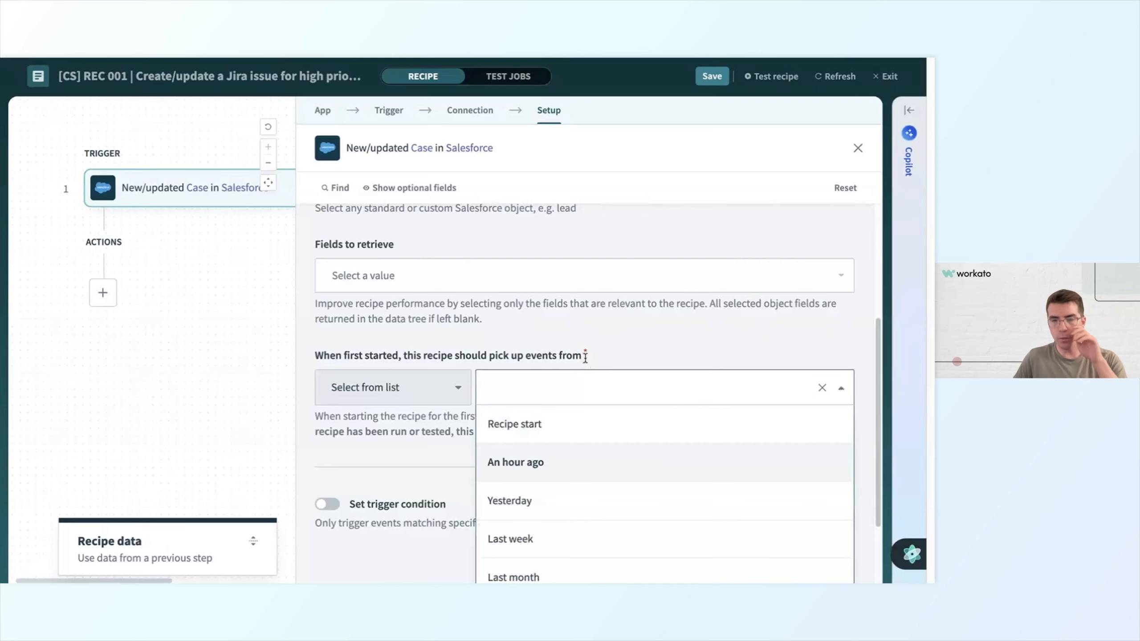
pyautogui.scroll(-1, 583, 355)
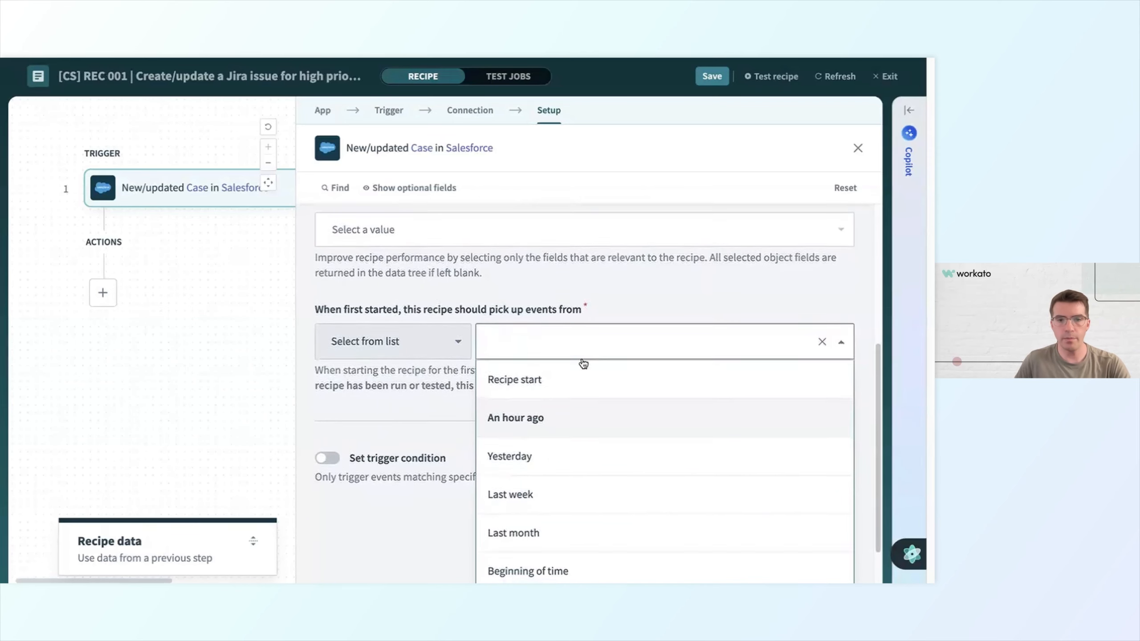
pyautogui.scroll(-1, 582, 362)
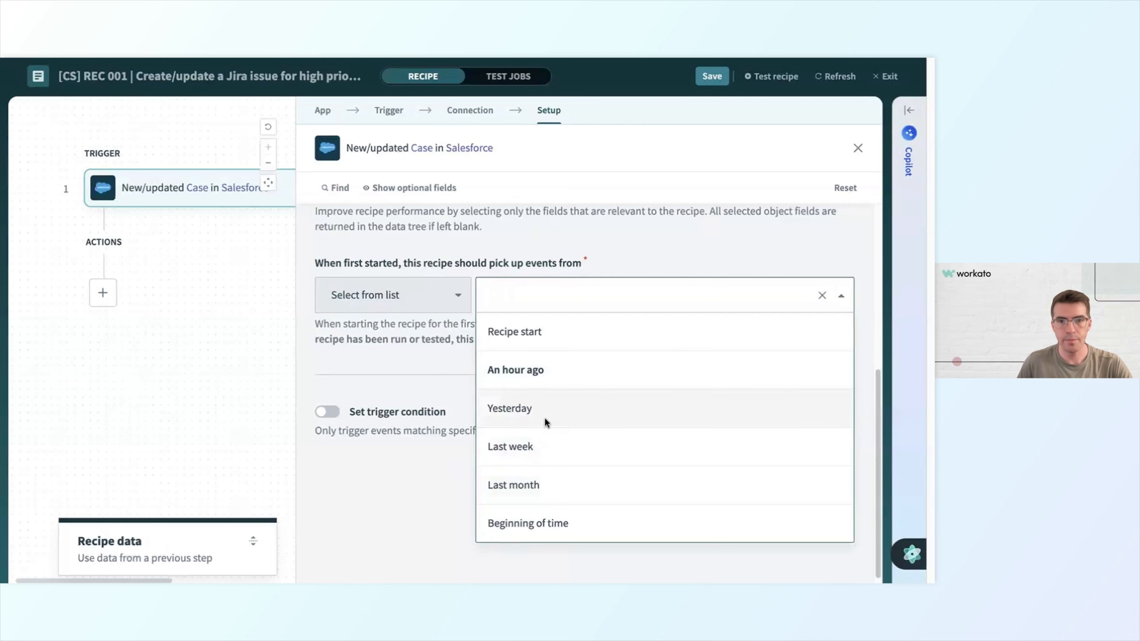
pyautogui.click(394, 340)
pyautogui.click(403, 302)
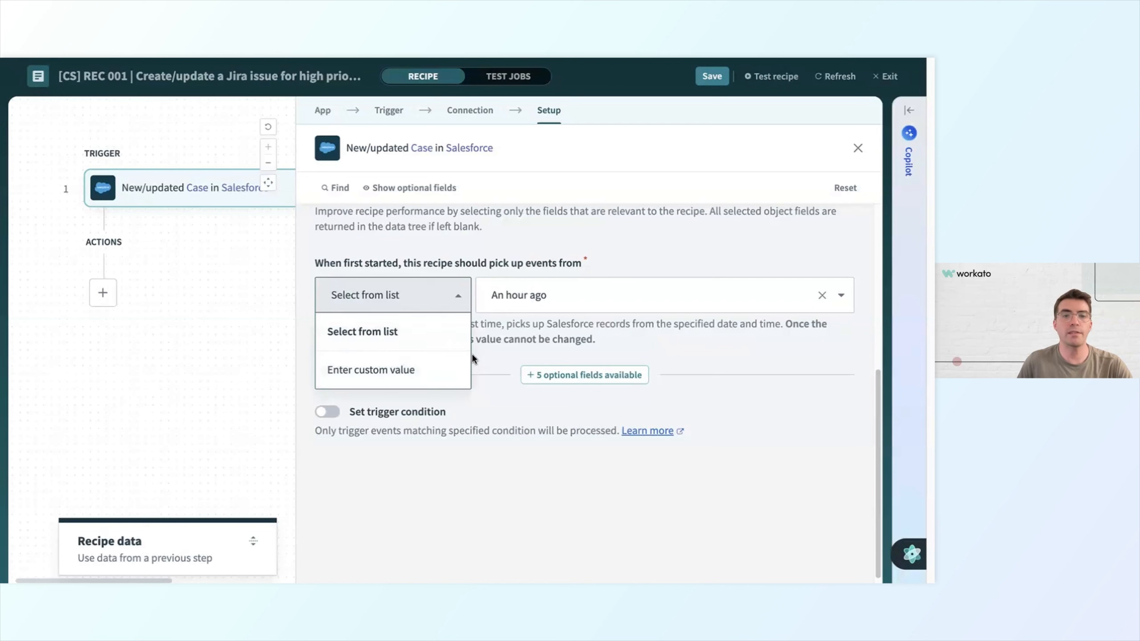
pyautogui.click(486, 353)
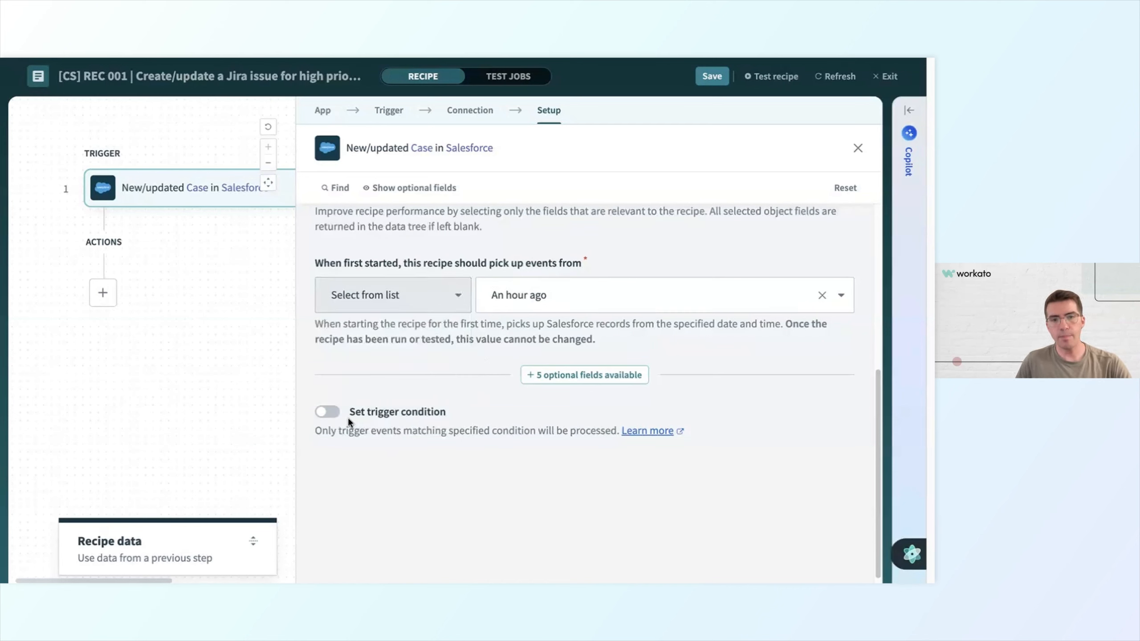
# - Turn on a trigger condition for the New/updated Case trigger
pyautogui.scroll(5, 386, 417)
pyautogui.scroll(2, 388, 416)
pyautogui.scroll(-1, 413, 418)
pyautogui.scroll(-2, 423, 424)
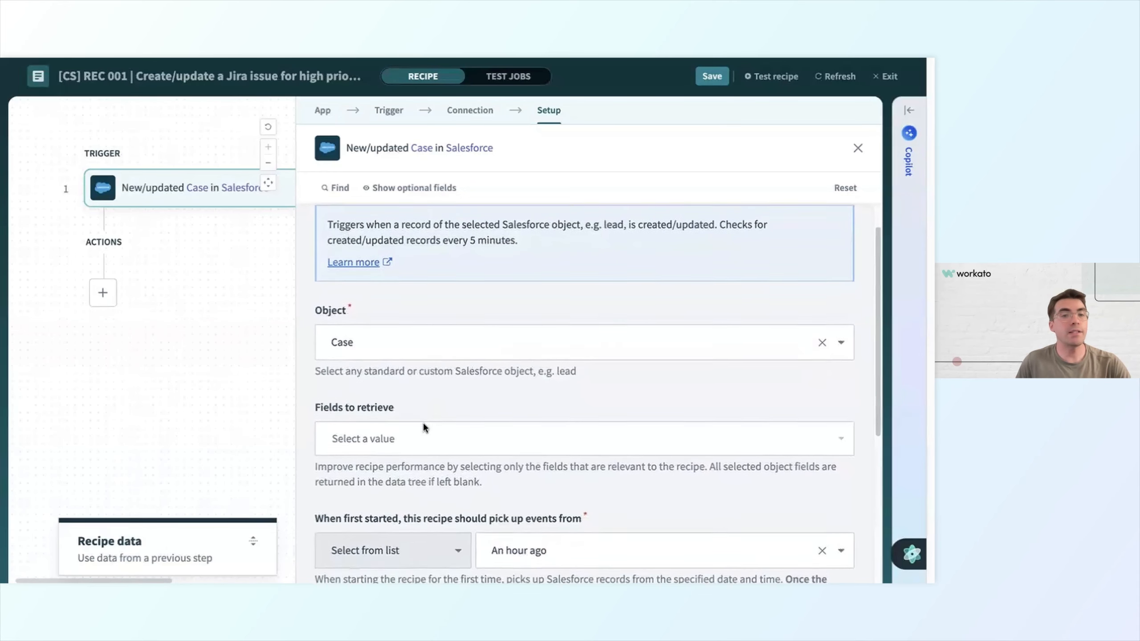
pyautogui.scroll(-2, 419, 431)
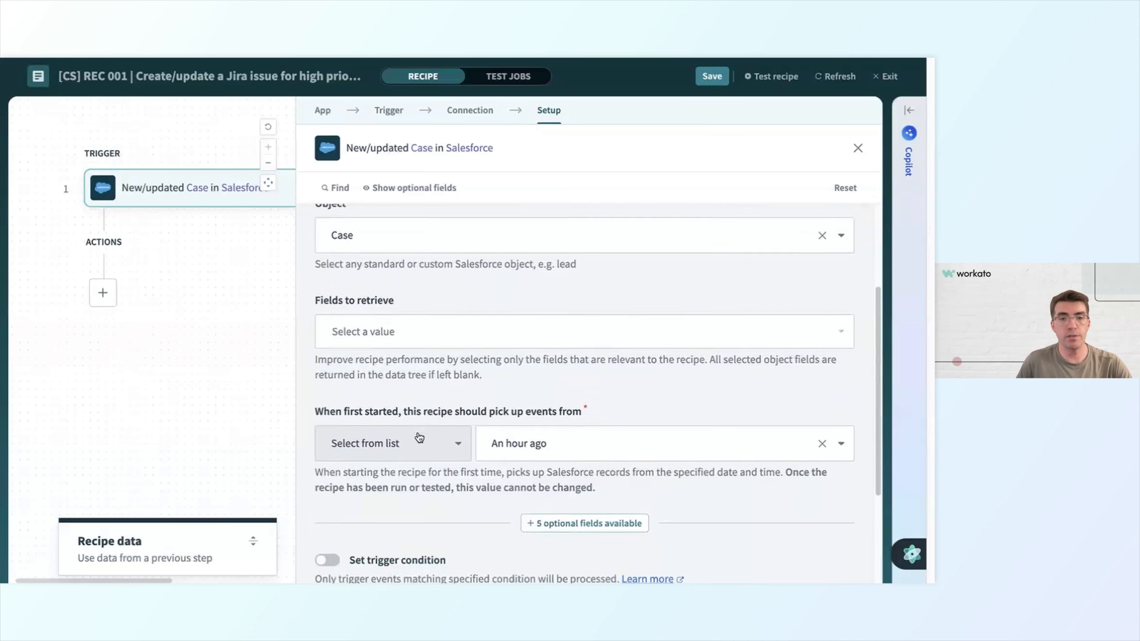
pyautogui.scroll(-1, 418, 436)
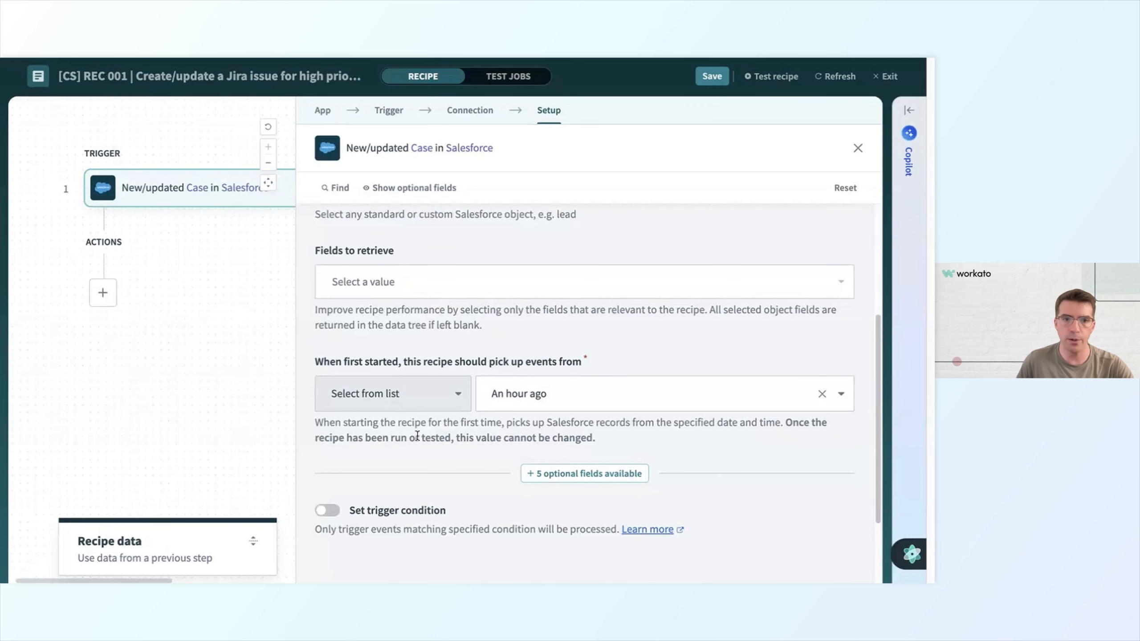
pyautogui.scroll(-1, 415, 442)
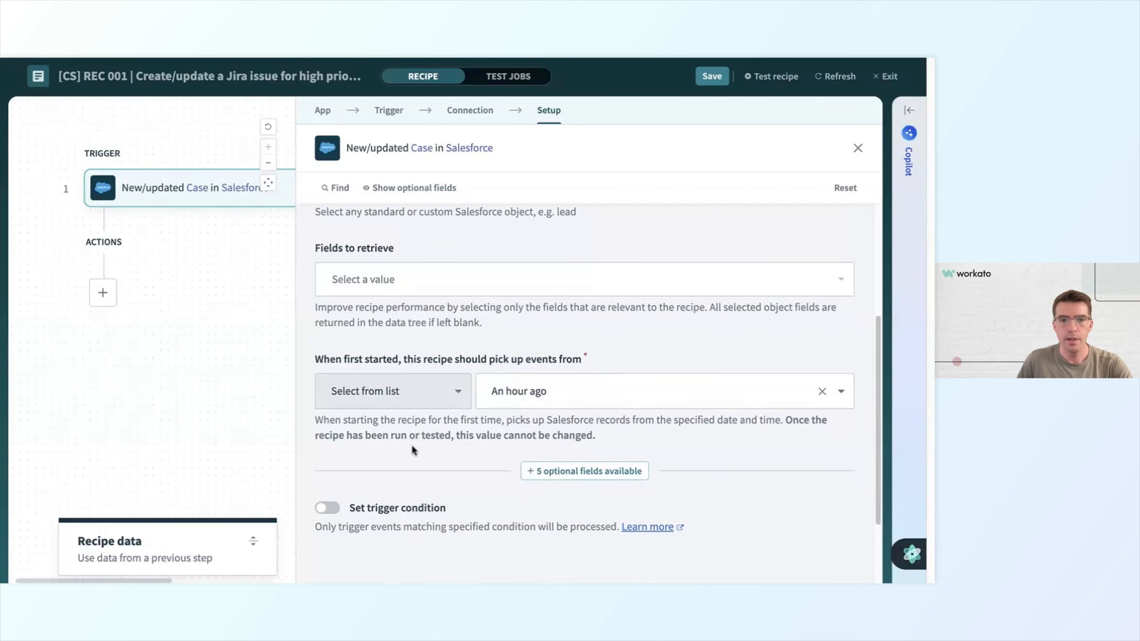
pyautogui.click(338, 511)
pyautogui.scroll(-4, 363, 443)
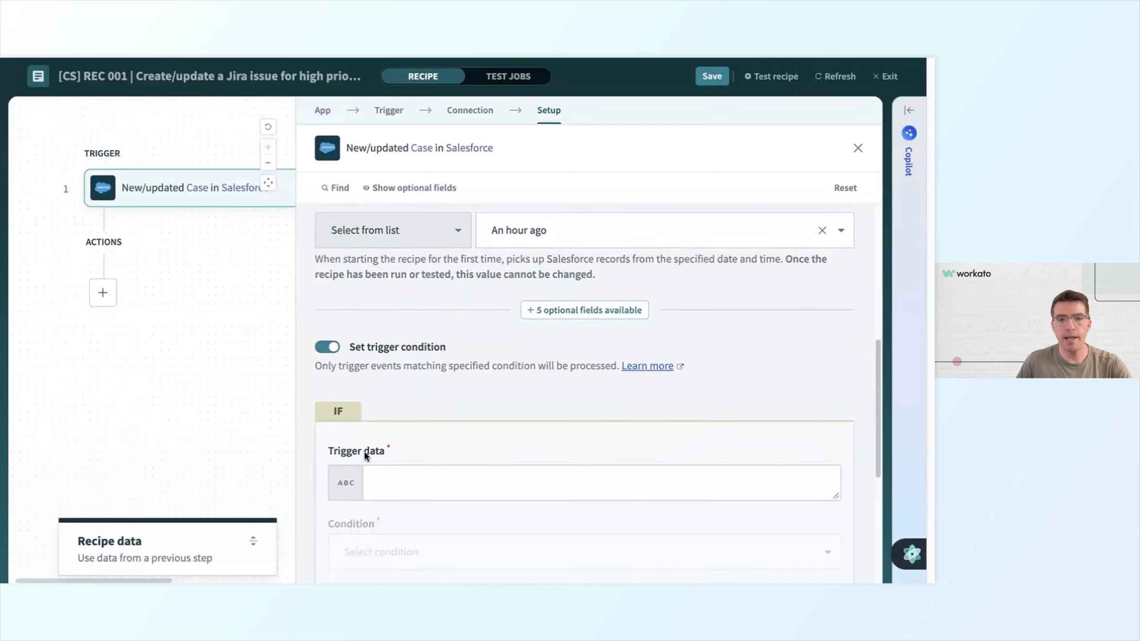
pyautogui.scroll(-3, 364, 451)
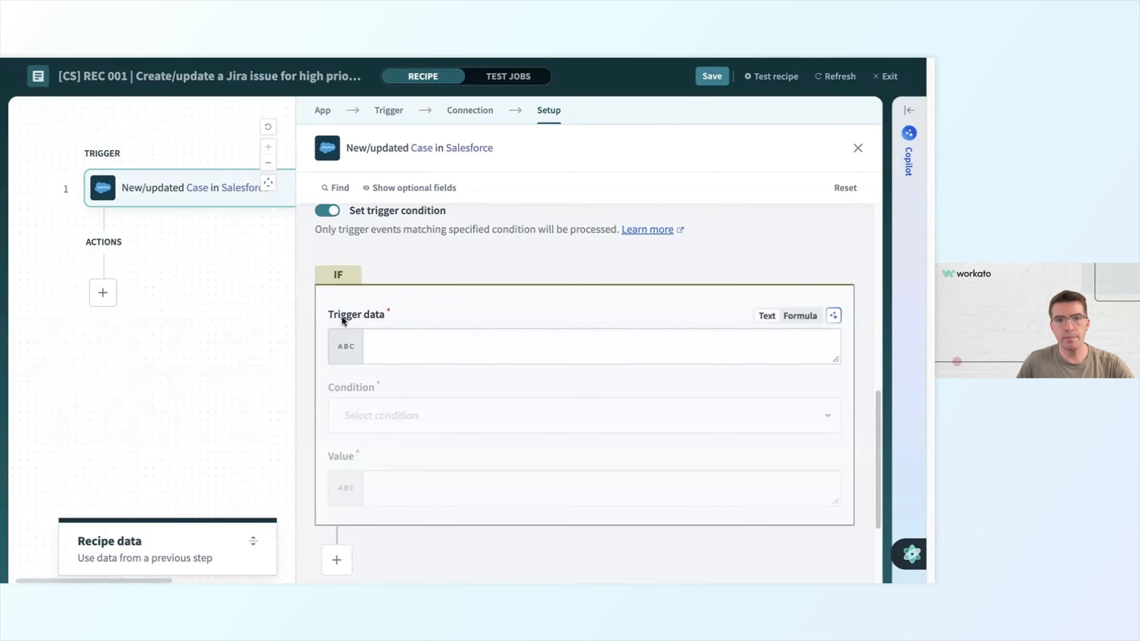
# - Find the Priority datapill in the New/updated Case output and insert it as the condition's trigger data
pyautogui.click(408, 345)
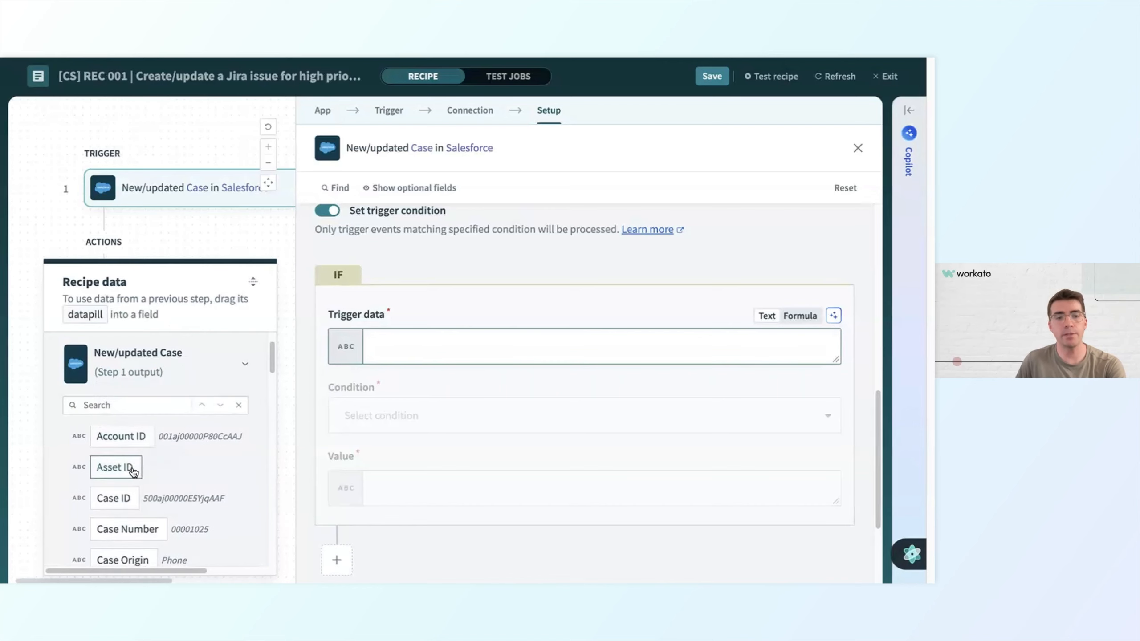
pyautogui.scroll(-1, 126, 463)
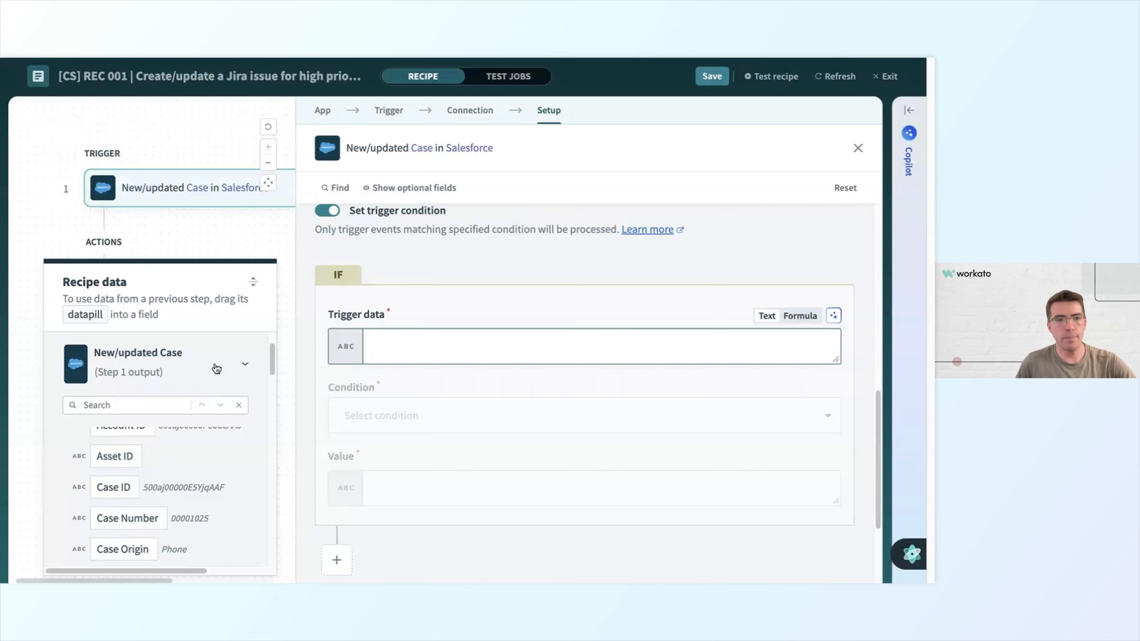
pyautogui.scroll(-1, 216, 480)
pyautogui.scroll(-5, 216, 480)
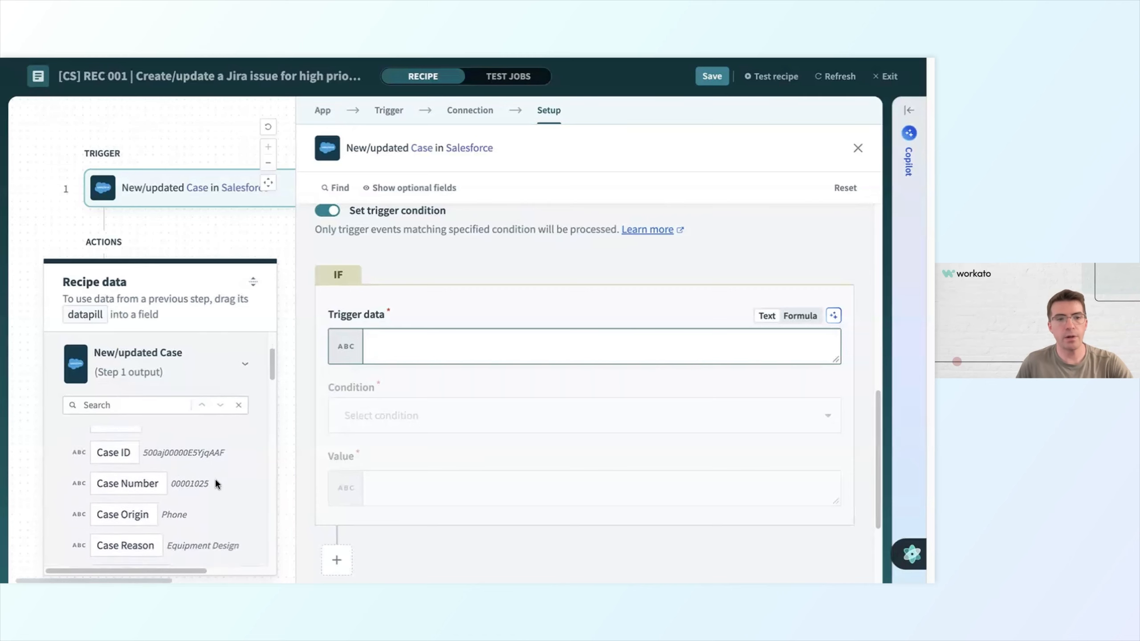
pyautogui.scroll(-2, 214, 481)
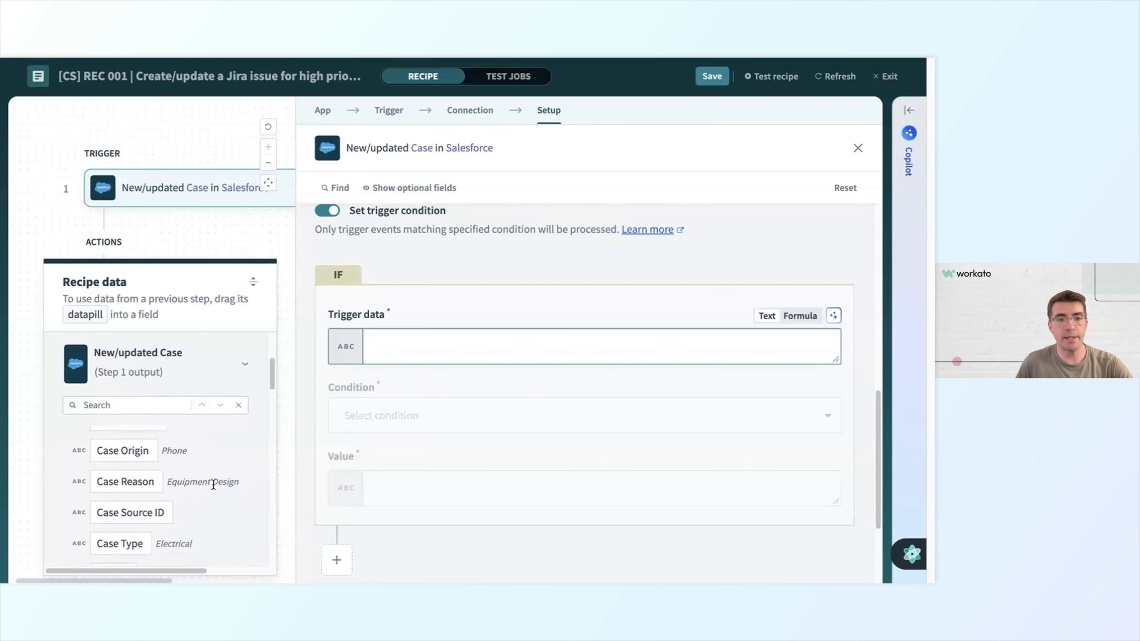
pyautogui.scroll(-5, 212, 486)
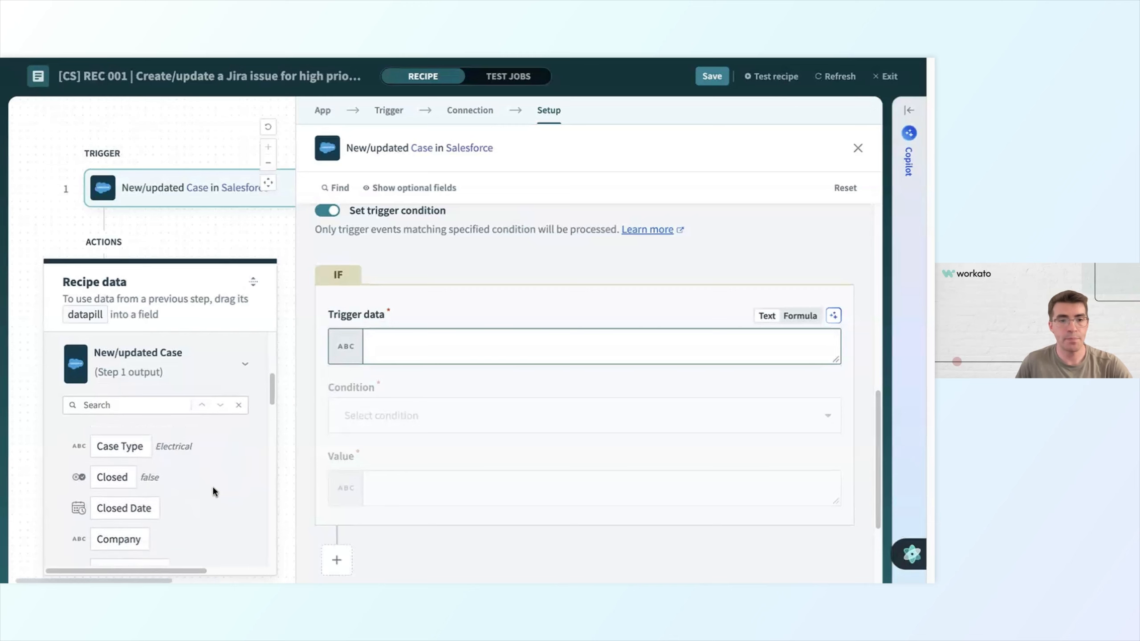
pyautogui.click(67, 405)
pyautogui.write('prior')
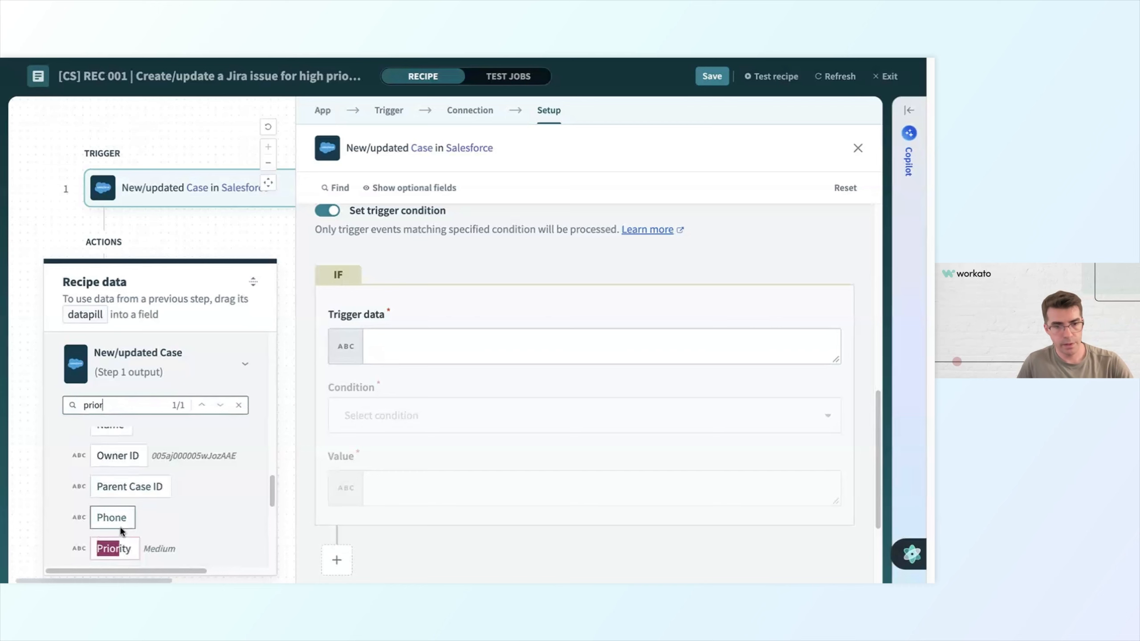
pyautogui.moveTo(123, 552); pyautogui.dragTo(280, 439)
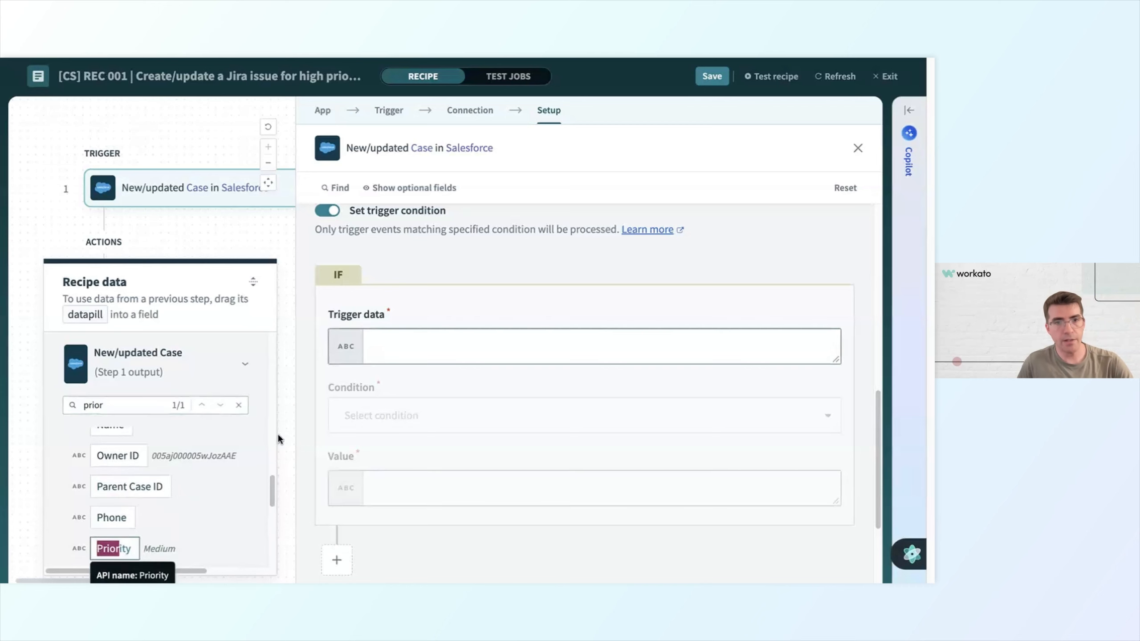
pyautogui.moveTo(378, 356); pyautogui.dragTo(404, 344)
pyautogui.scroll(-1, 122, 541)
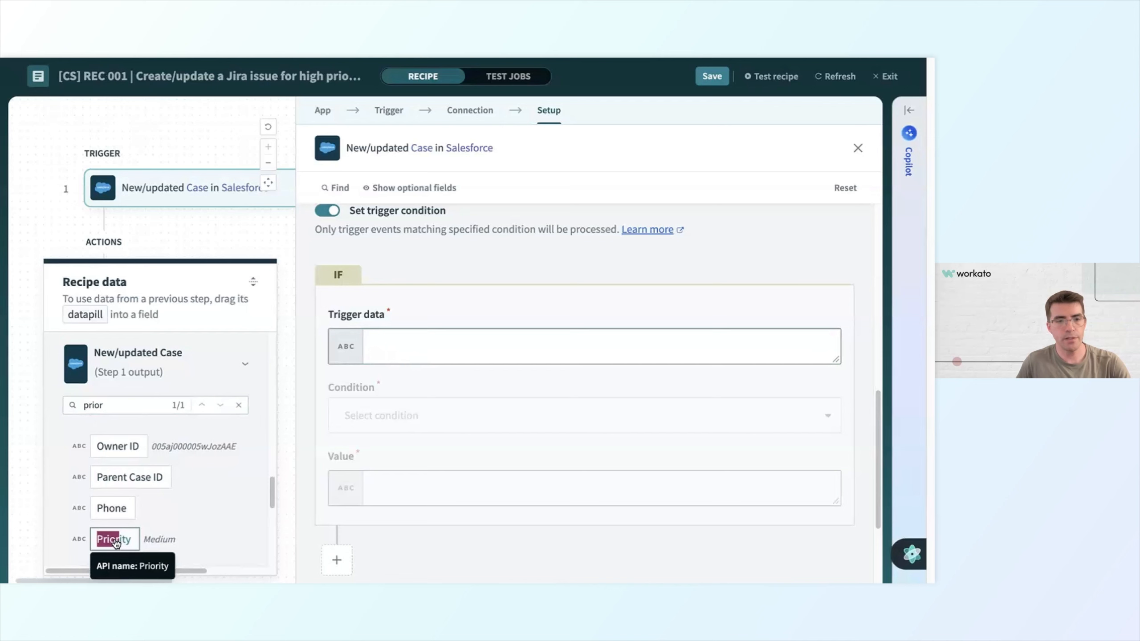
pyautogui.click(121, 541)
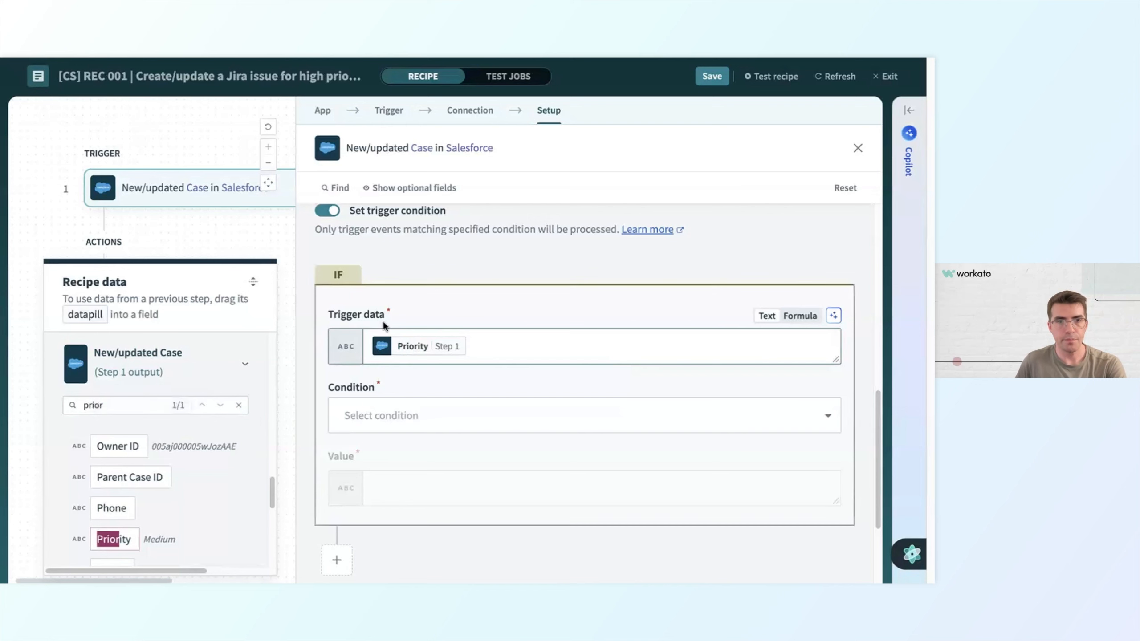
# - Set the trigger condition on Priority to equals with the value "High"
pyautogui.click(406, 415)
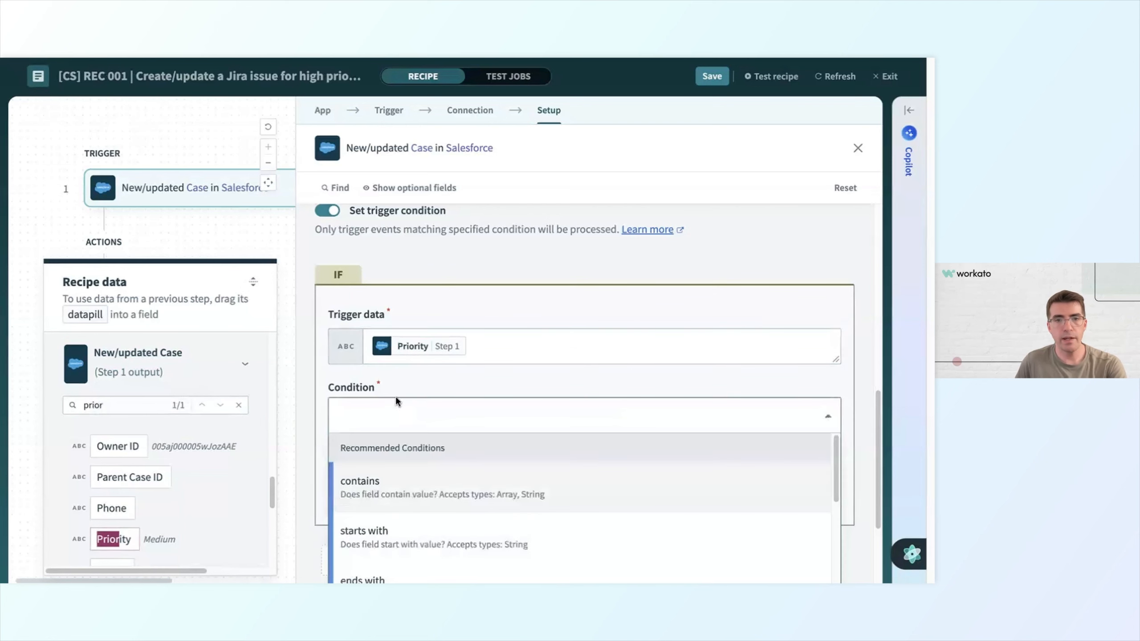
pyautogui.scroll(-1, 380, 384)
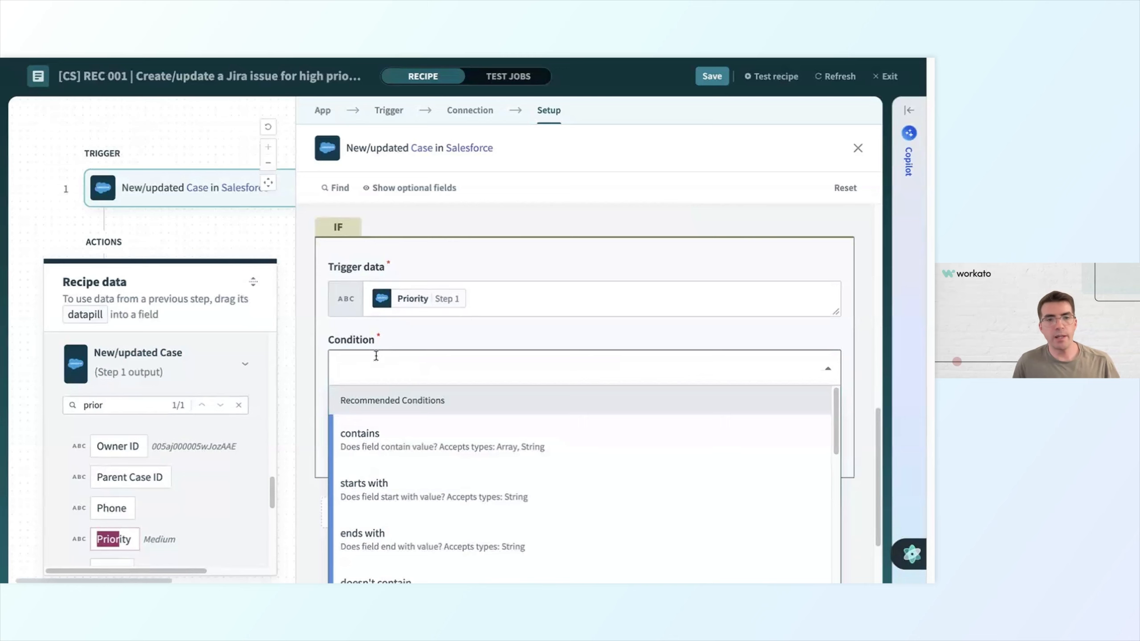
pyautogui.scroll(-2, 481, 485)
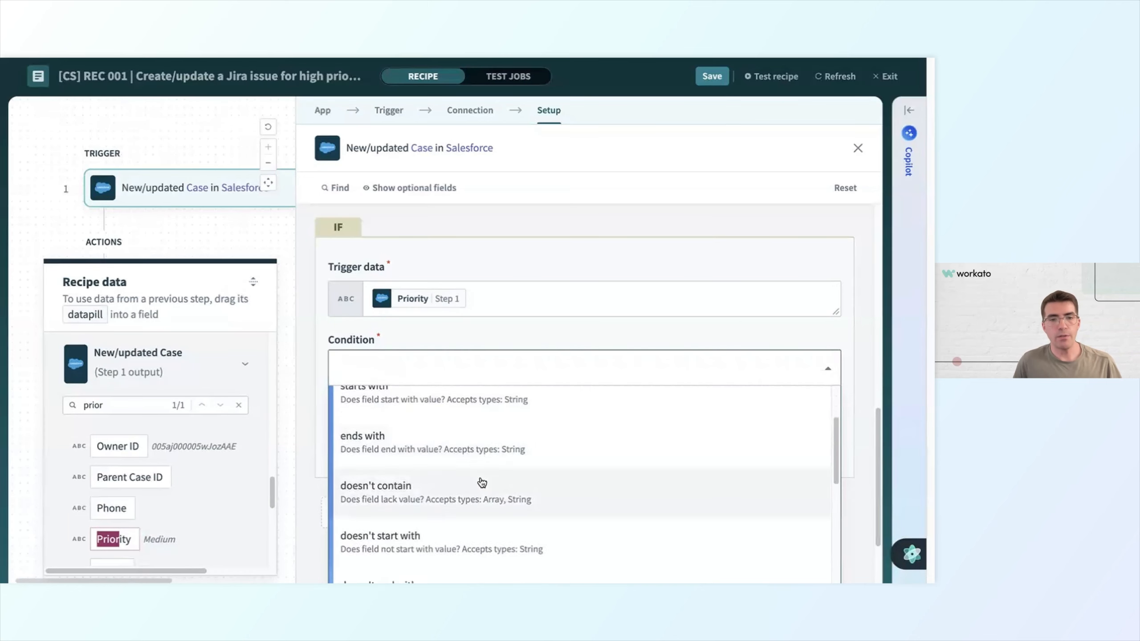
pyautogui.scroll(-2, 482, 484)
pyautogui.click(460, 520)
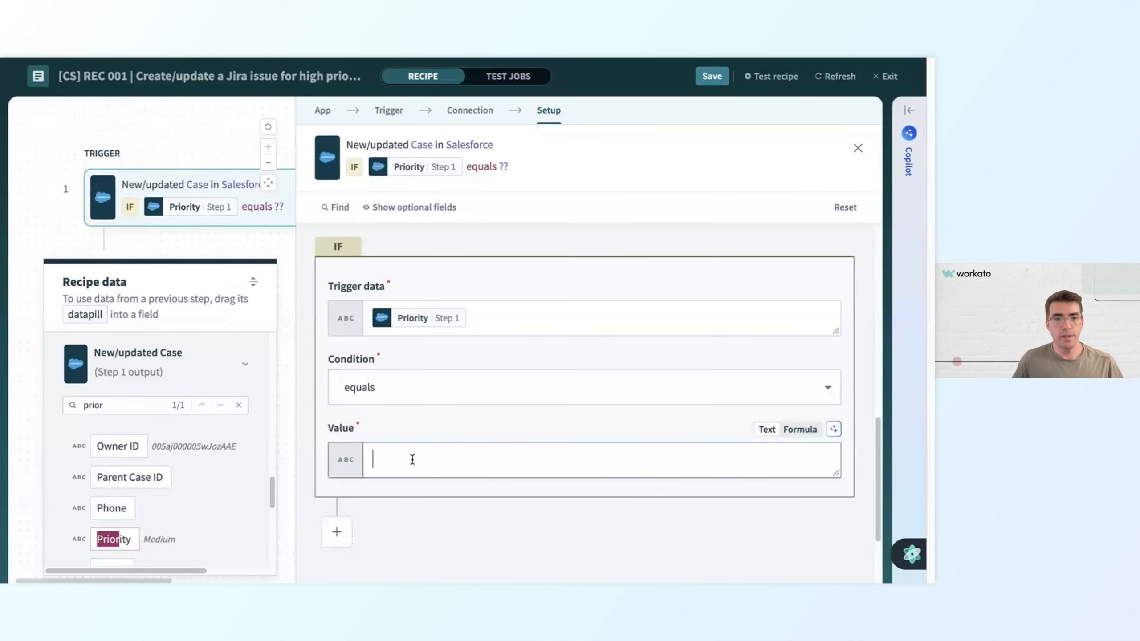
pyautogui.write('High')
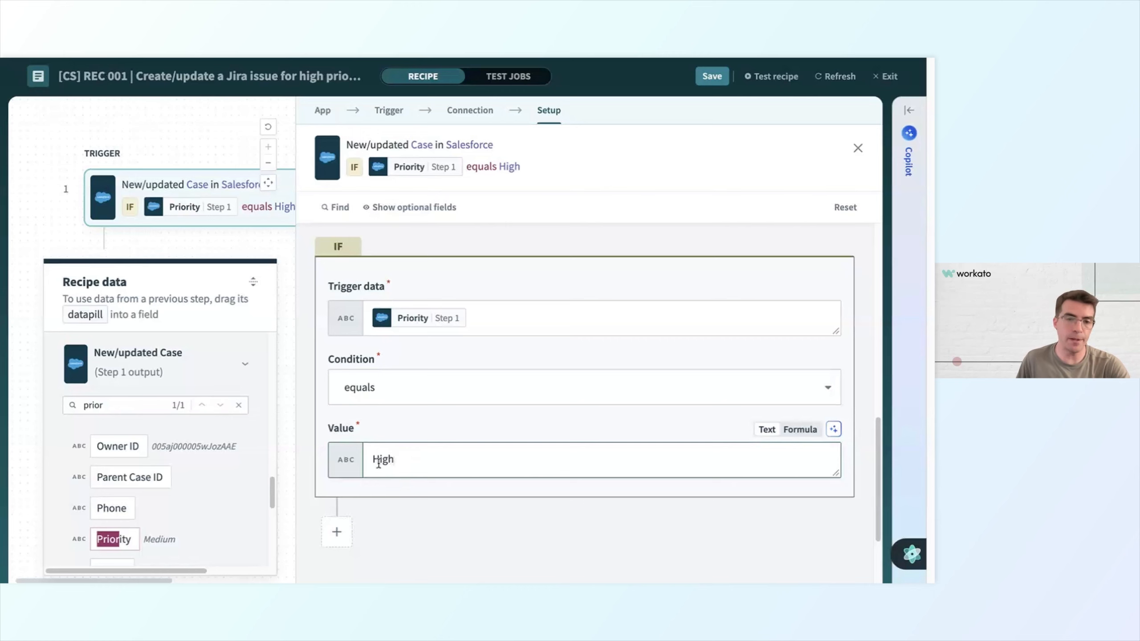
# - Compare the Priority datapill's sample value with the text entered as the condition's value
pyautogui.scroll(-1, 172, 497)
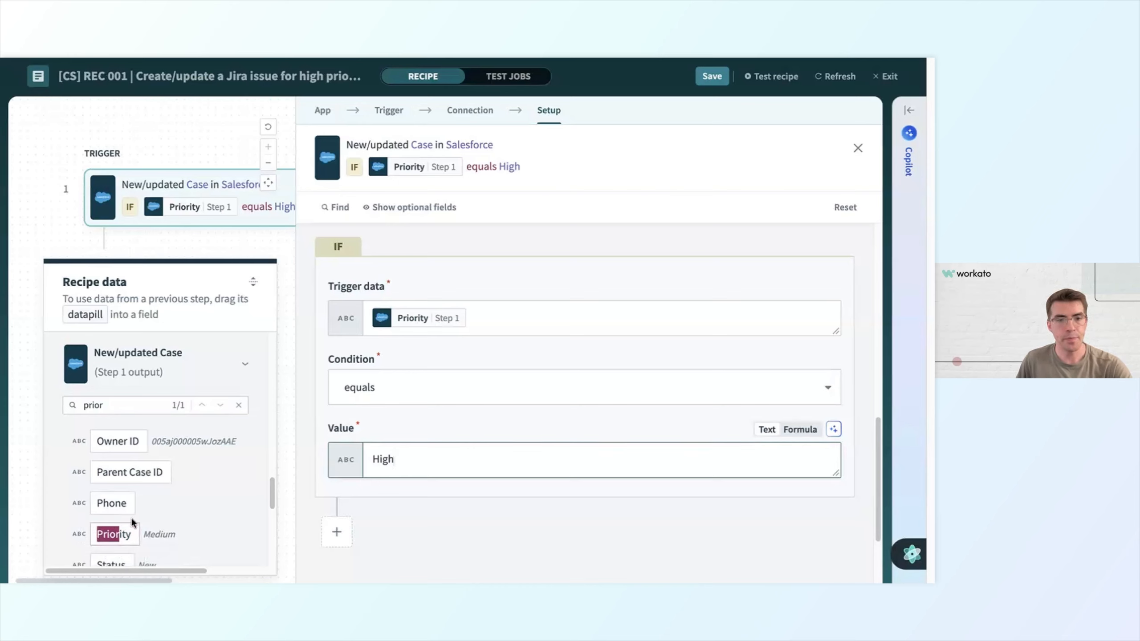
pyautogui.doubleClick(146, 535)
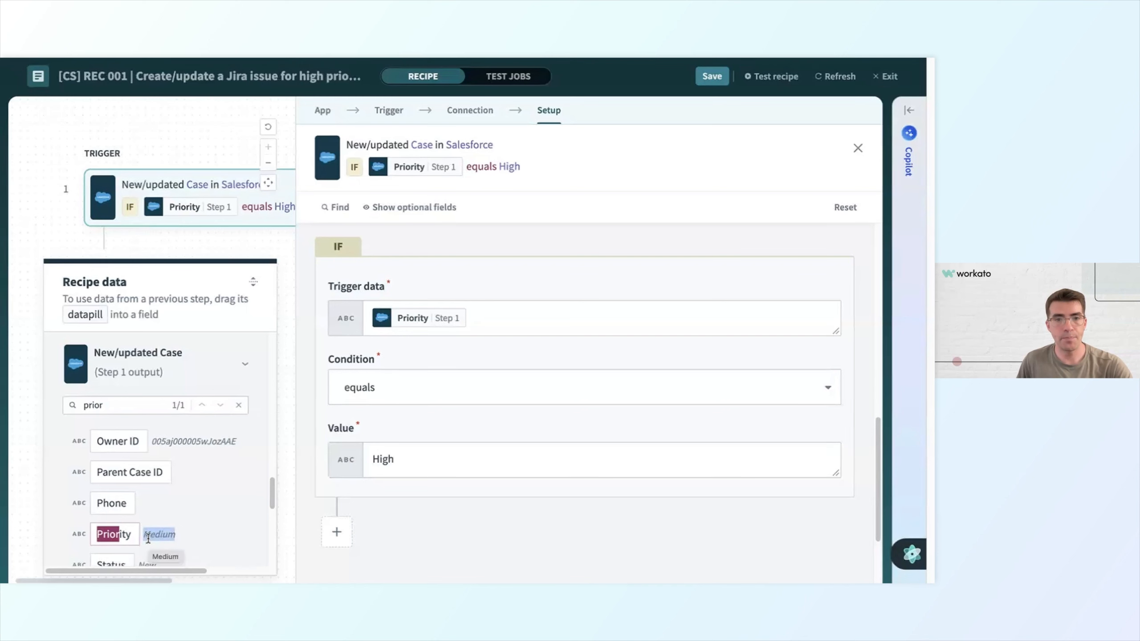
pyautogui.click(426, 449)
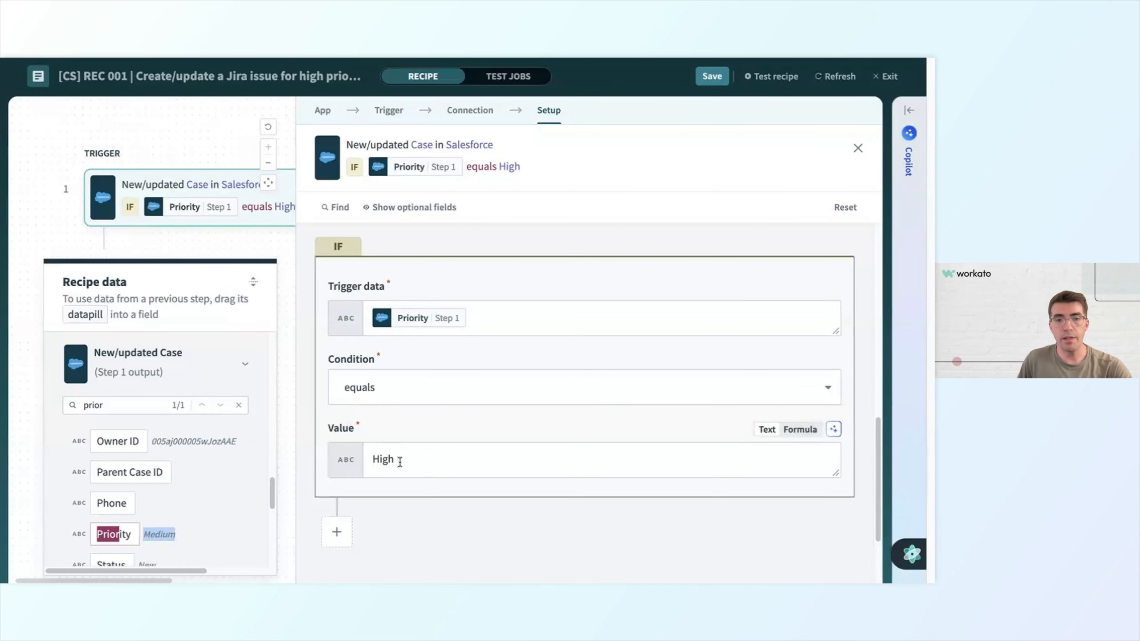
pyautogui.click(399, 462)
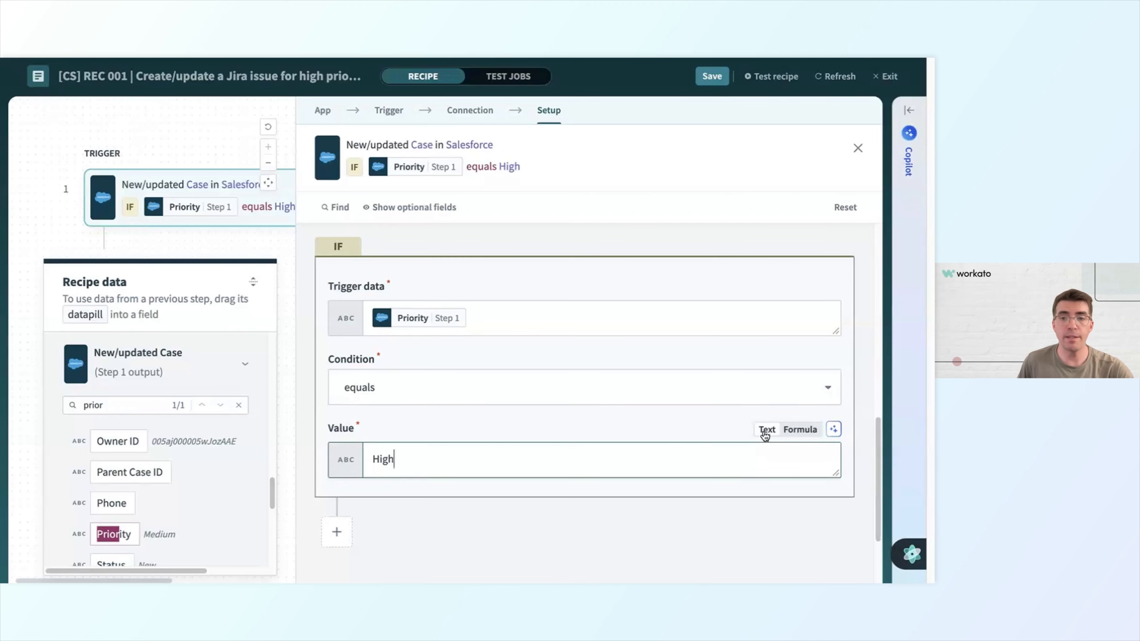
# - Try a formula instead of text as the trigger condition's value: priority.downcase ="high"
pyautogui.click(800, 431)
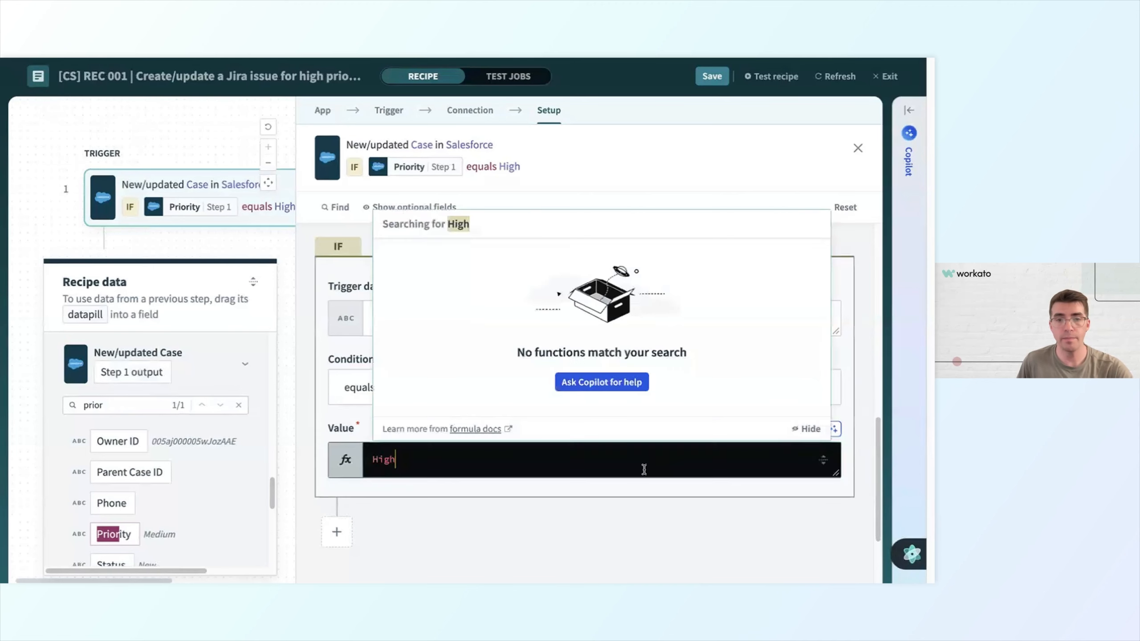
pyautogui.write('priority.downcase ="high"')
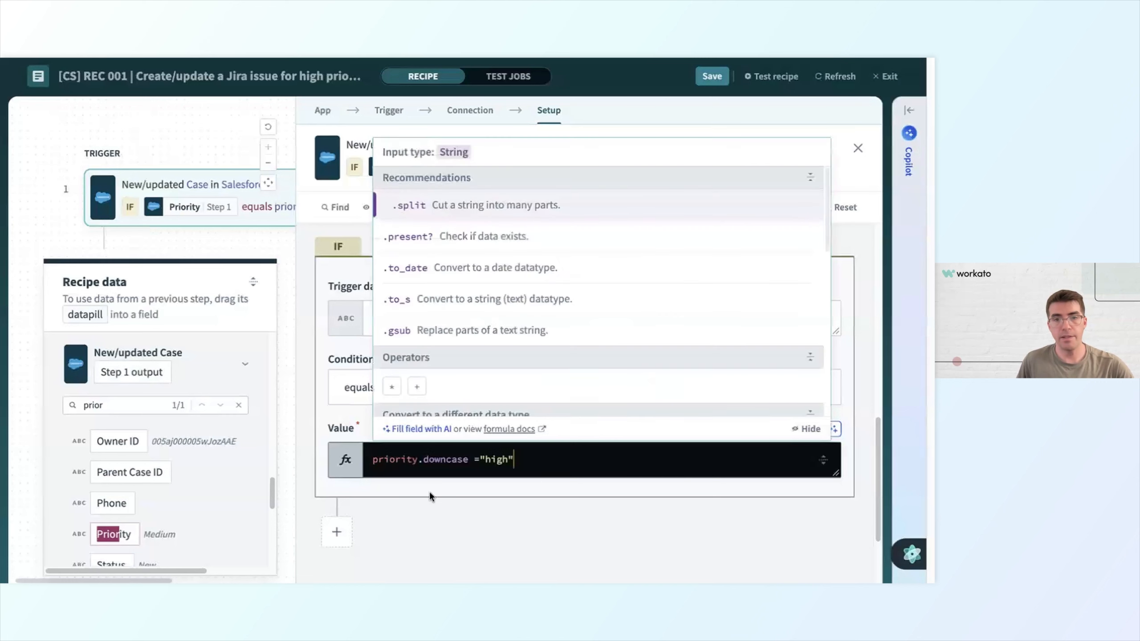
pyautogui.click(423, 494)
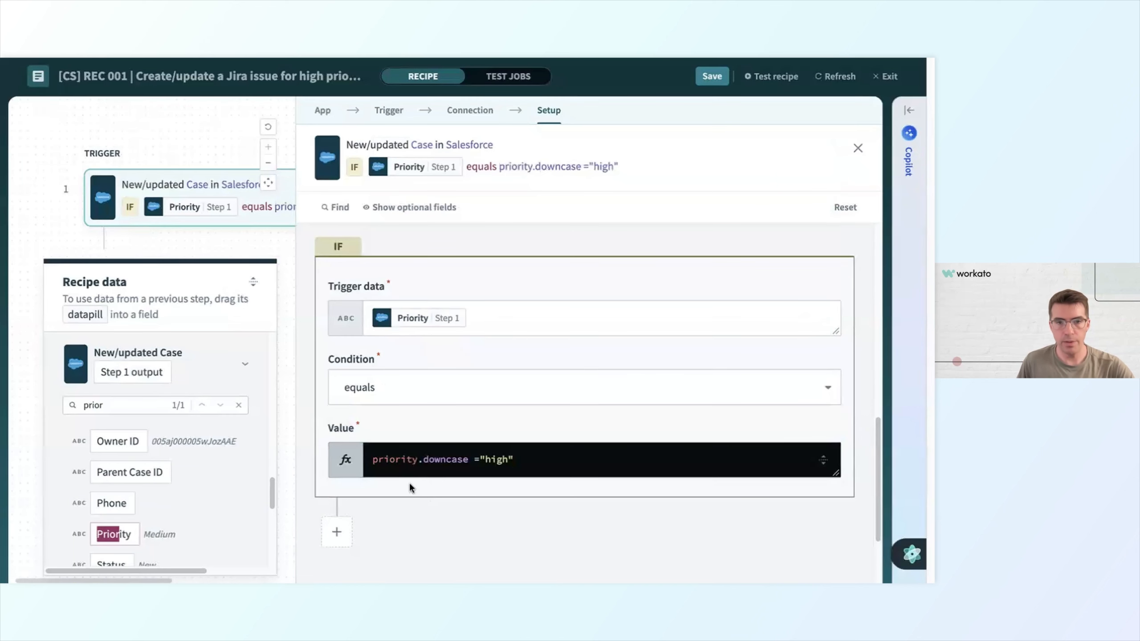
pyautogui.click(383, 463)
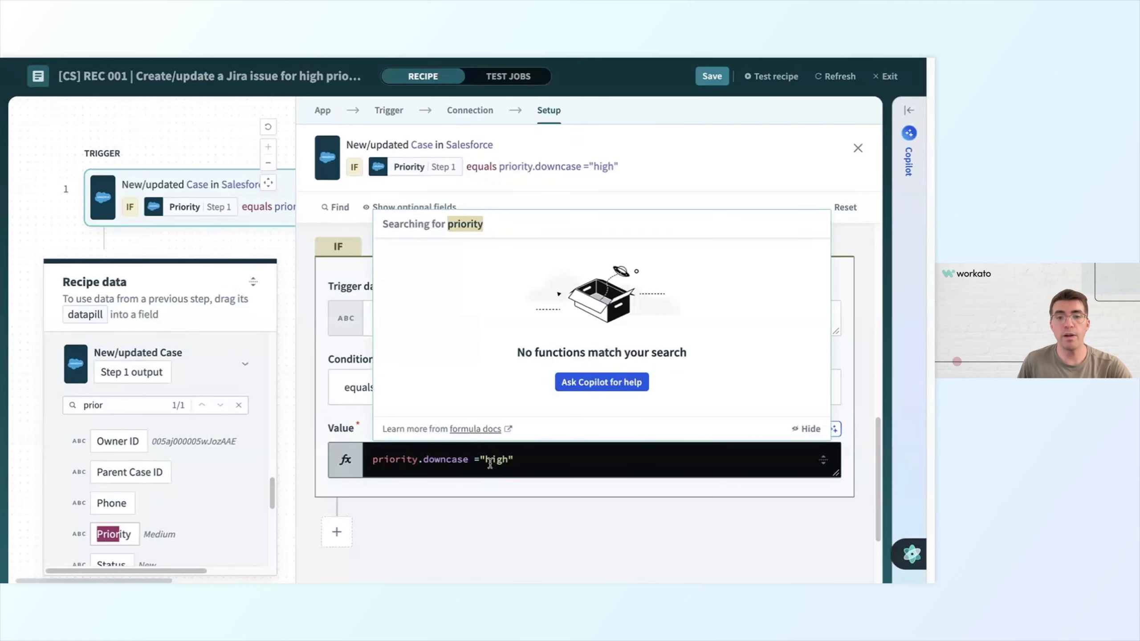
# - Browse the string functions offered for the condition's value formula and look at the AI prompt for filling the field
pyautogui.click(490, 464)
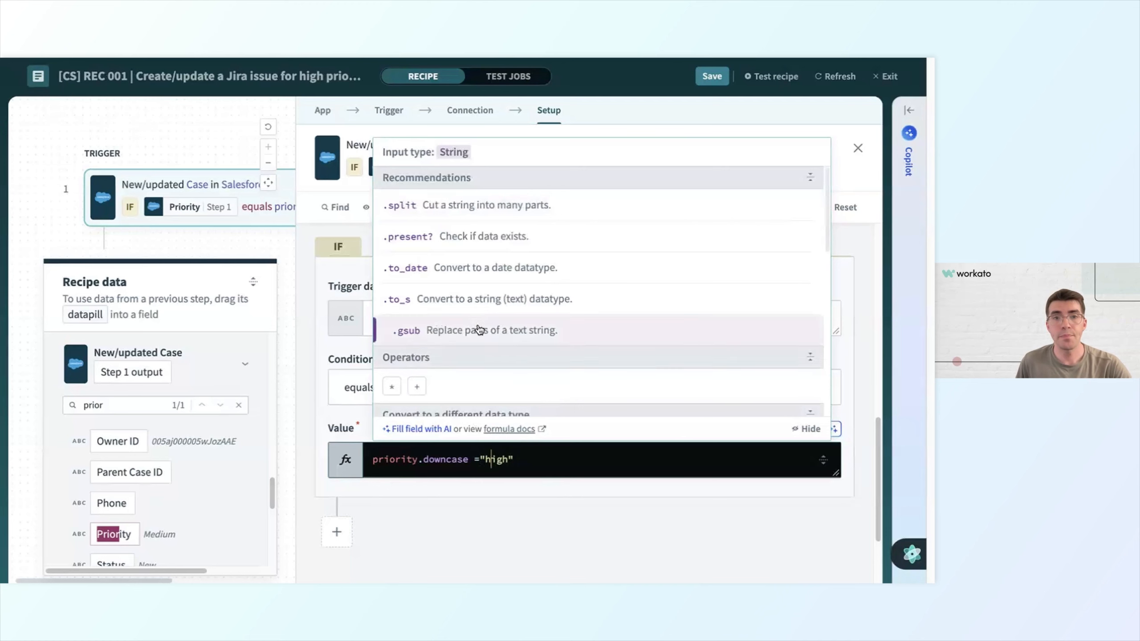
pyautogui.scroll(-1, 471, 310)
pyautogui.scroll(-2, 475, 315)
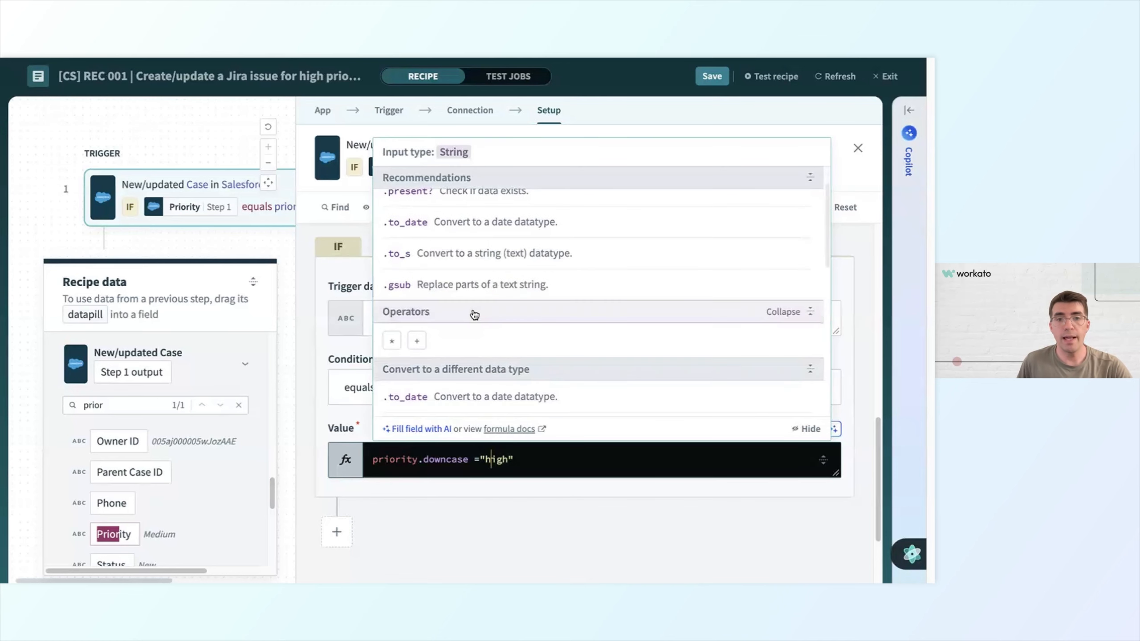
pyautogui.scroll(-4, 502, 352)
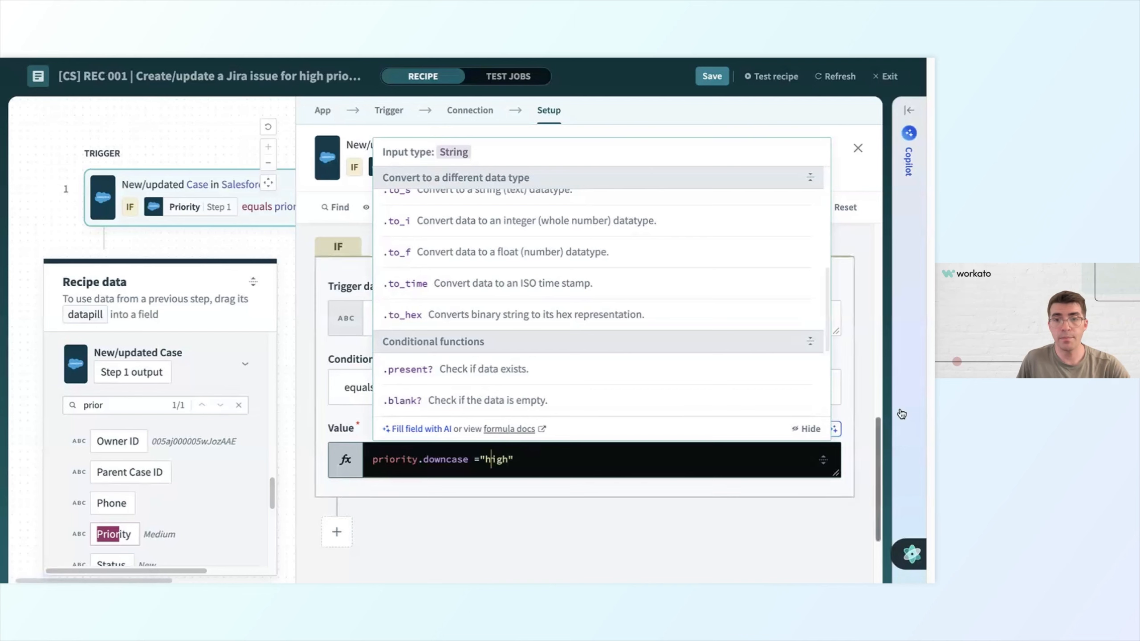
pyautogui.click(854, 417)
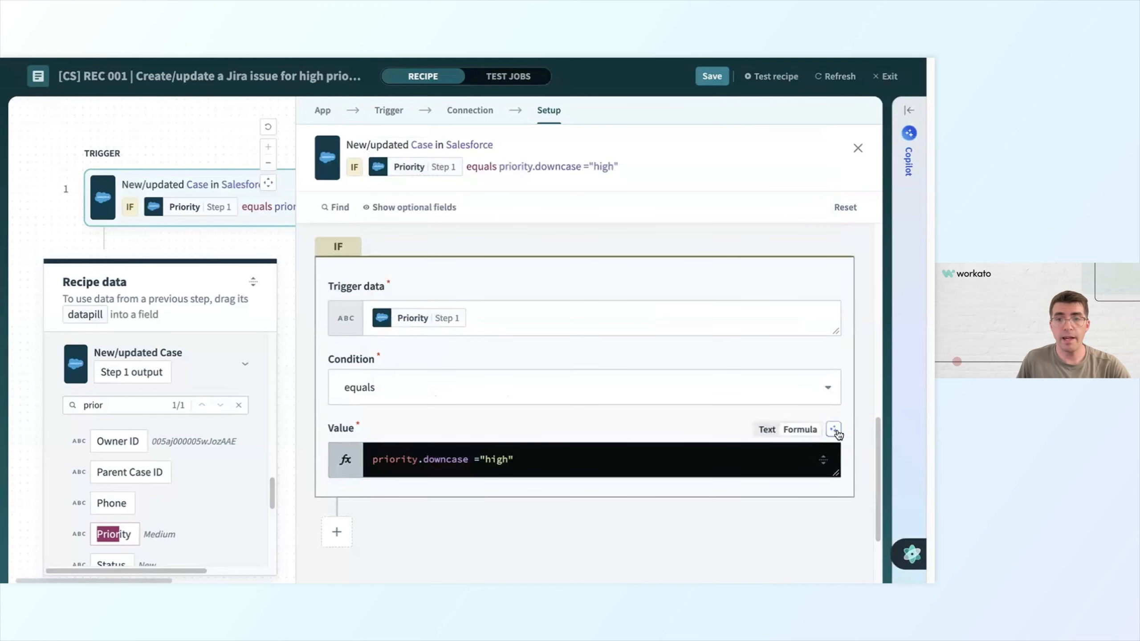
pyautogui.click(834, 429)
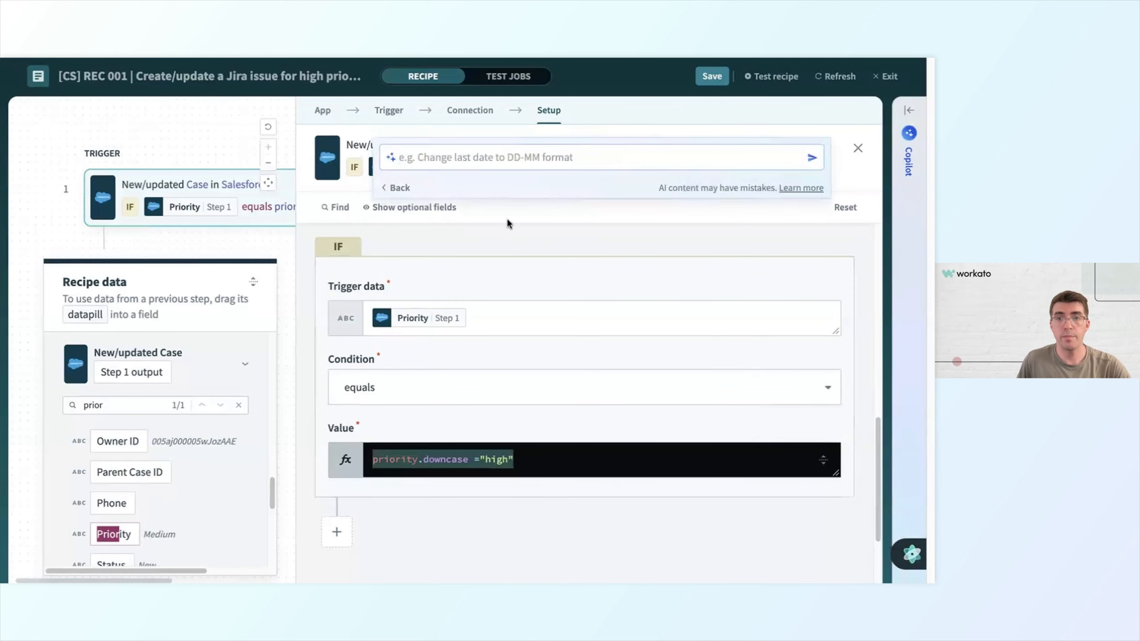
pyautogui.click(591, 408)
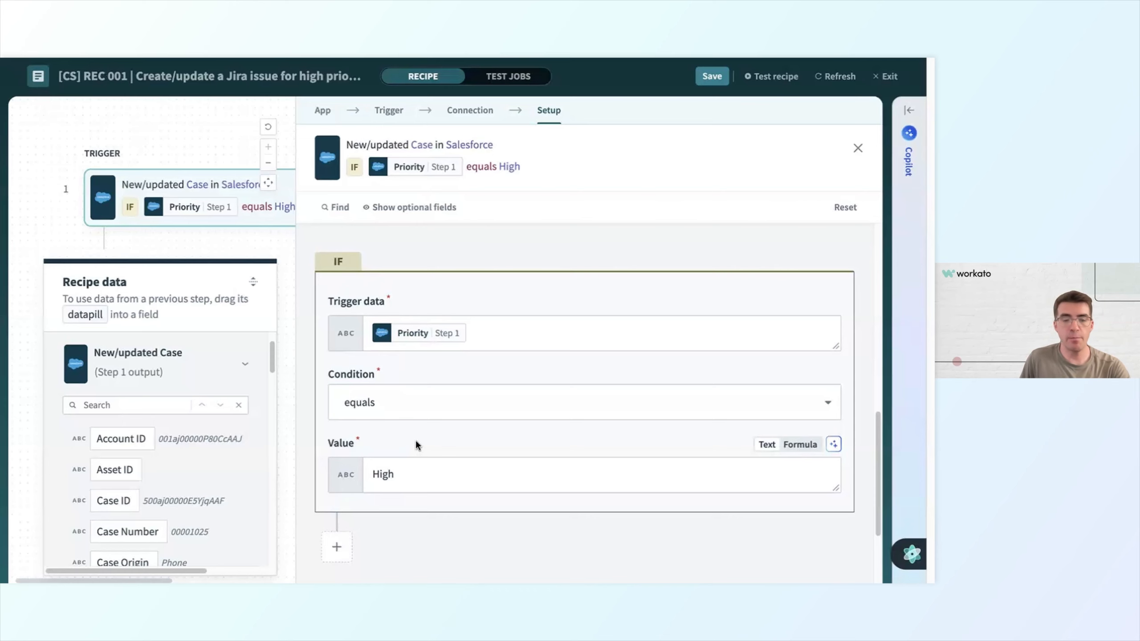
# - Add the comment 'Trigger when there is a new or updated "high priority" case in Salesforce' to the trigger and save the recipe
pyautogui.click(197, 237)
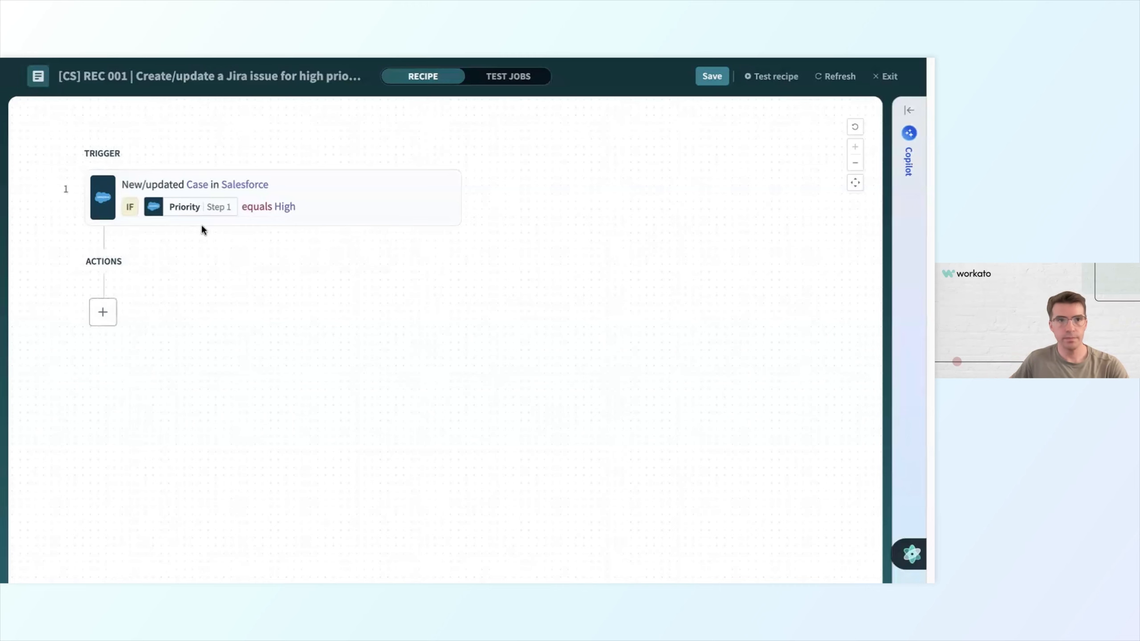
pyautogui.click(482, 197)
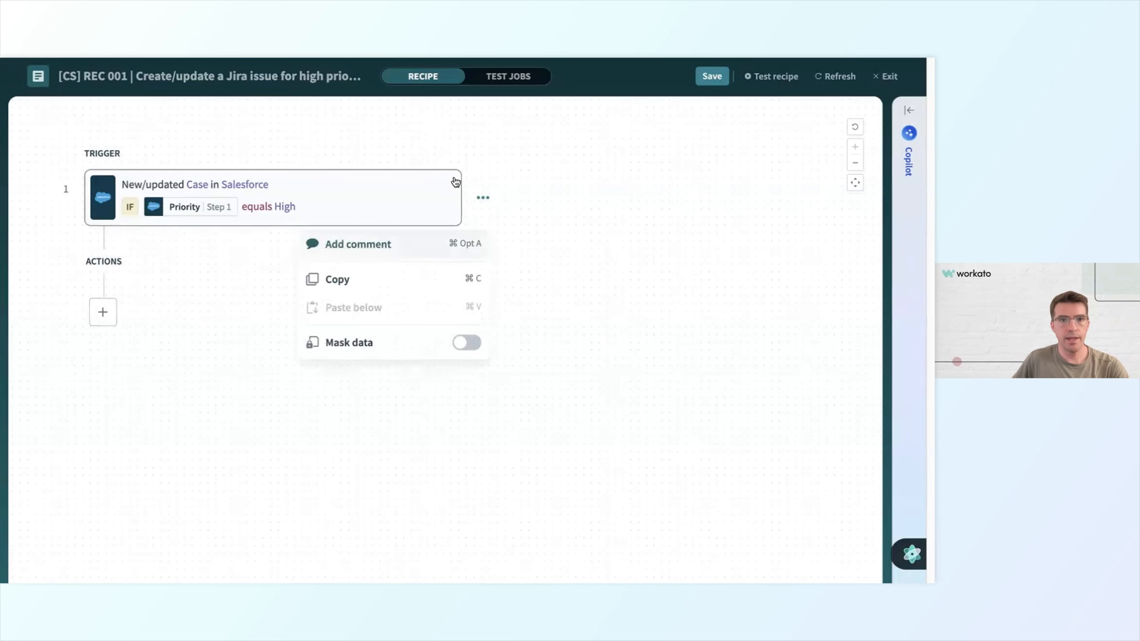
pyautogui.click(469, 248)
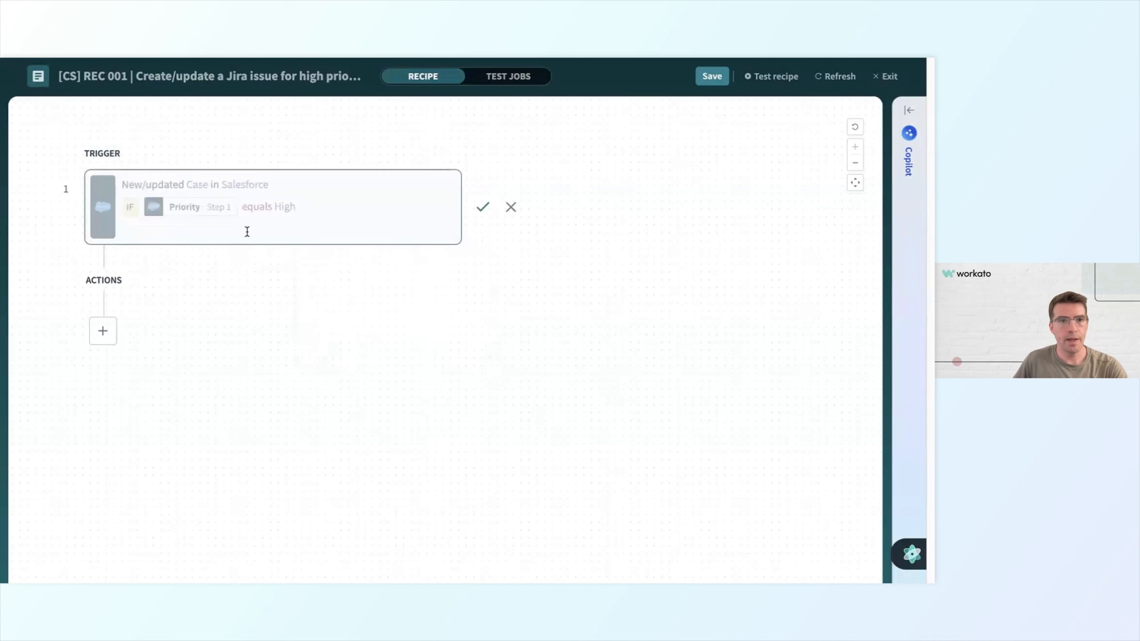
pyautogui.write('Trigger when there is a new or updated "high priority" case in Salesforce')
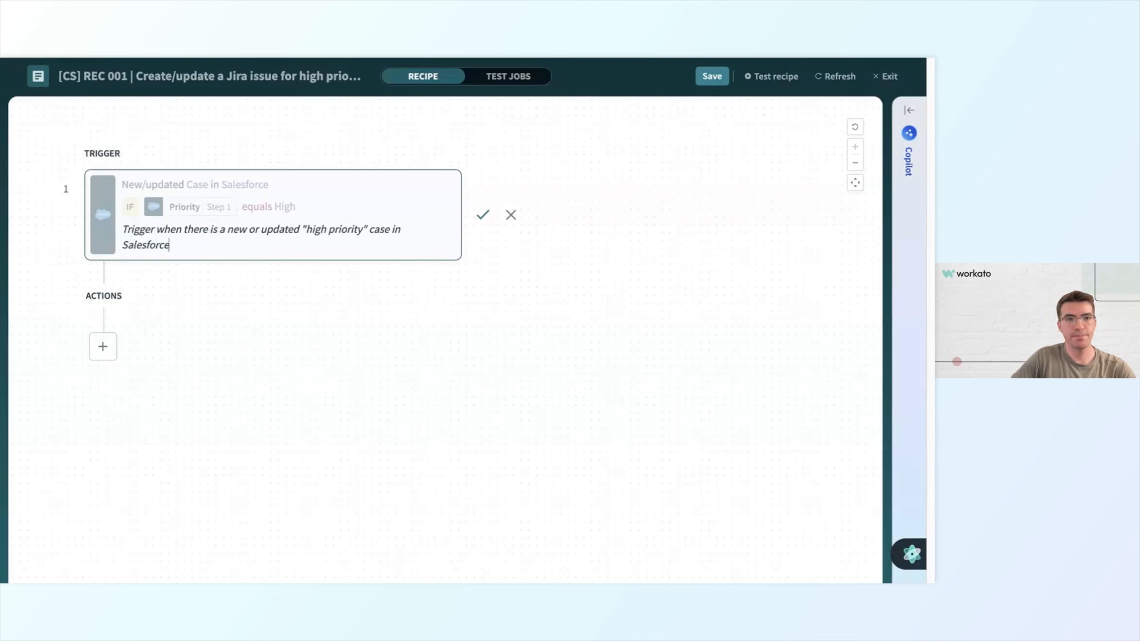
pyautogui.click(480, 218)
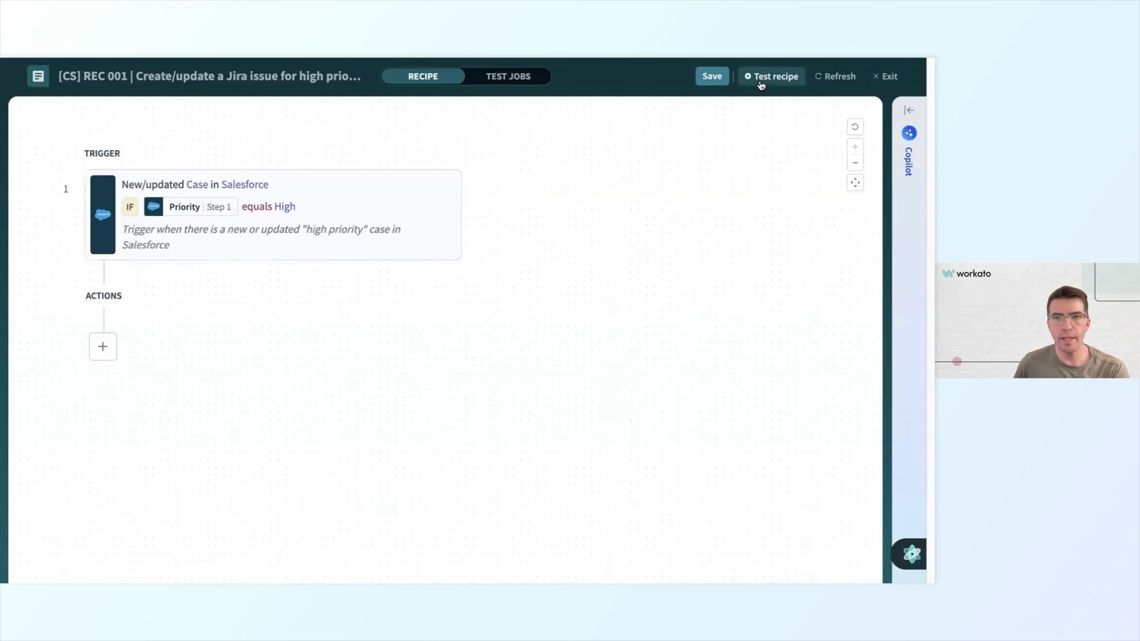
pyautogui.click(711, 81)
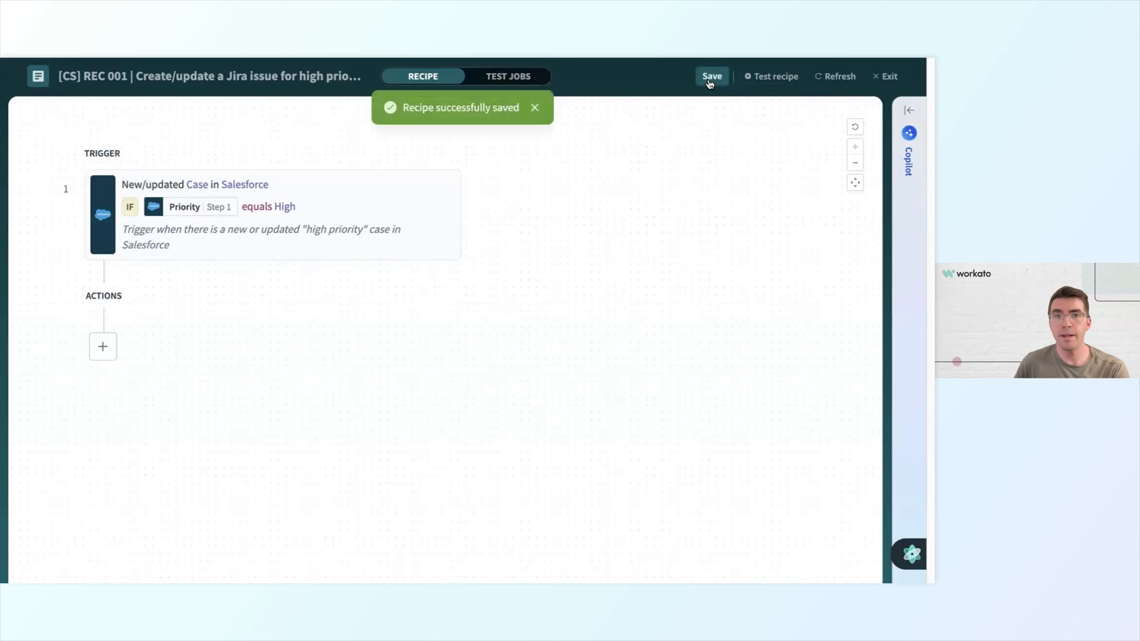
# - Start testing the recipe, switch to Salesforce and open the case "Motor design hindering performance" for editing
pyautogui.click(754, 80)
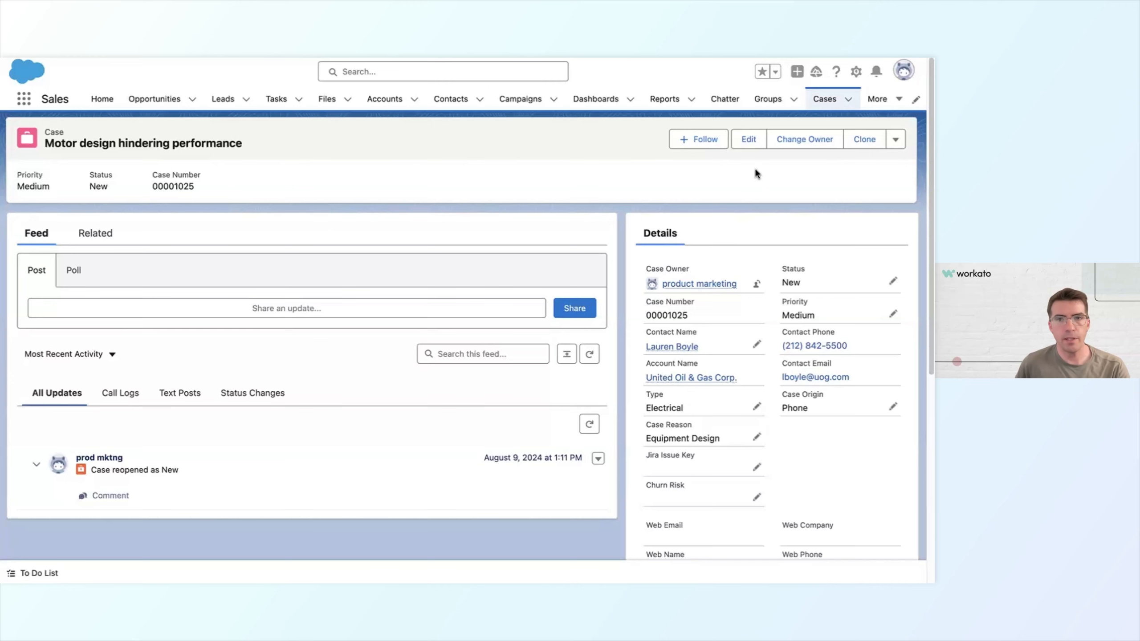
pyautogui.click(747, 140)
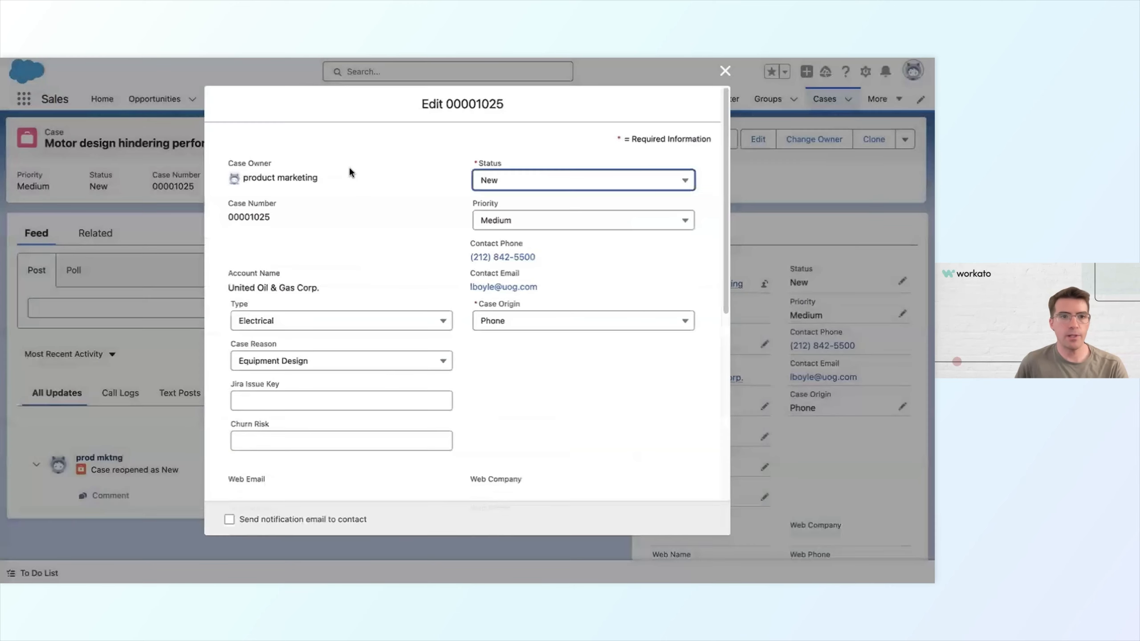